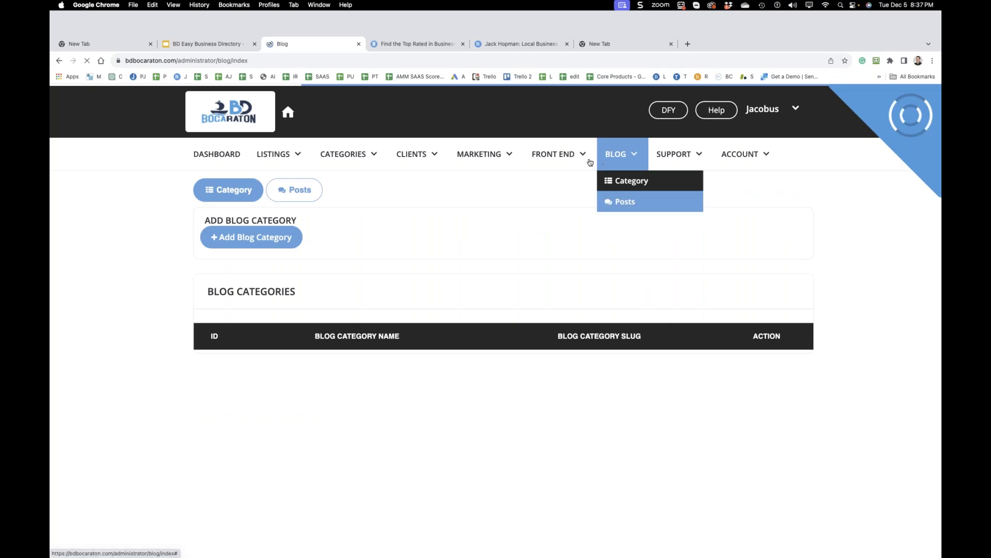
- Look over the blog categories, then start a new blog post and assign it the Plumber category
{"action": "scroll", "coordinate": [353, 372], "scroll_direction": "down", "scroll_amount": 2}
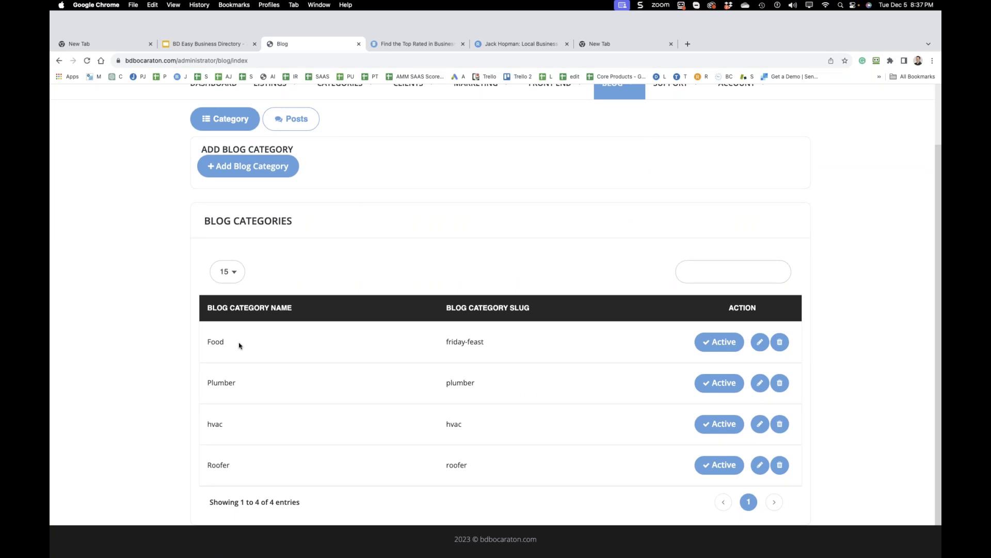
{"action": "scroll", "coordinate": [307, 347], "scroll_direction": "up", "scroll_amount": 2}
{"action": "mouse_move", "coordinate": [618, 150]}
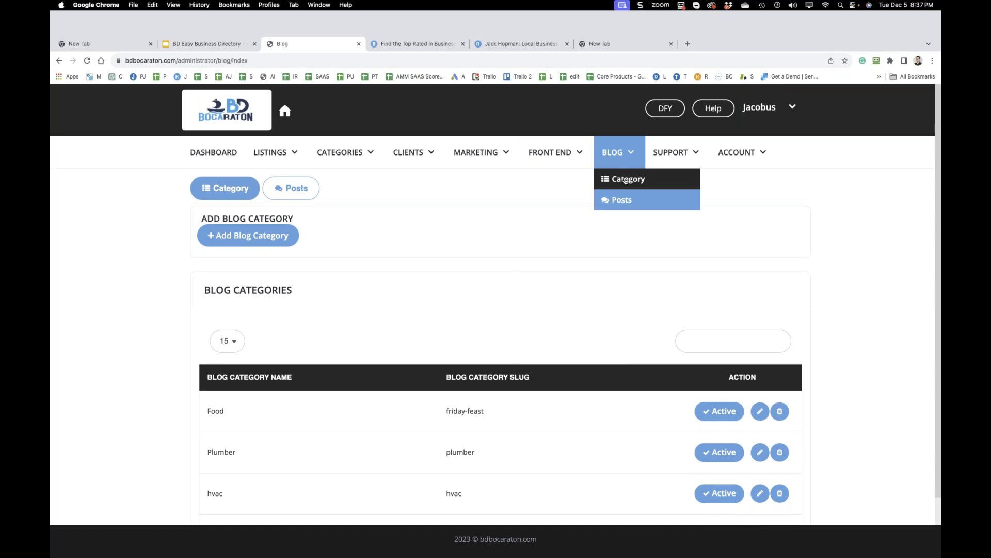
{"action": "left_click", "coordinate": [624, 199]}
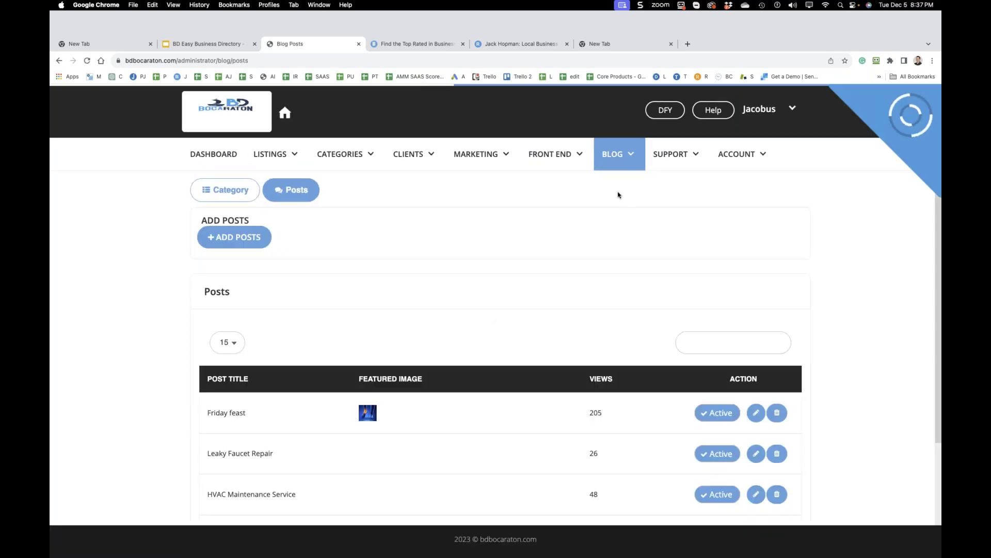
{"action": "left_click", "coordinate": [243, 236]}
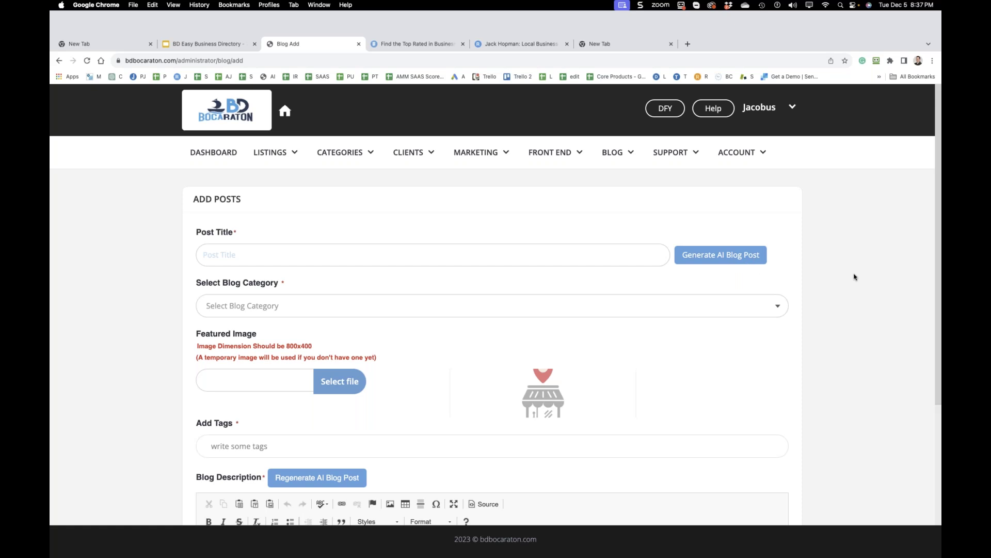
{"action": "left_click", "coordinate": [347, 303]}
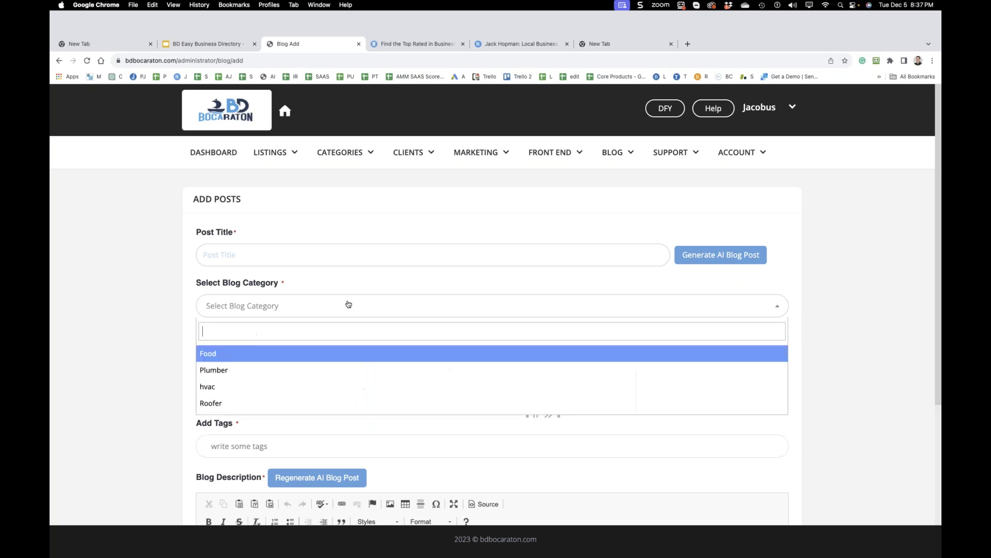
{"action": "left_click", "coordinate": [301, 367]}
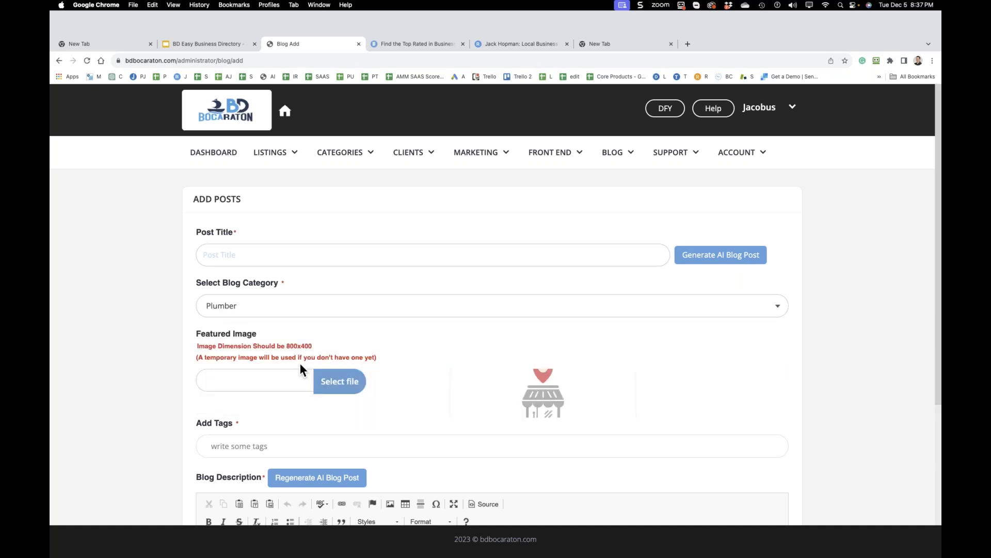
- Look up Google's search suggestions for "plumber" to find a topic for the post title
{"action": "mouse_move", "coordinate": [799, 93]}
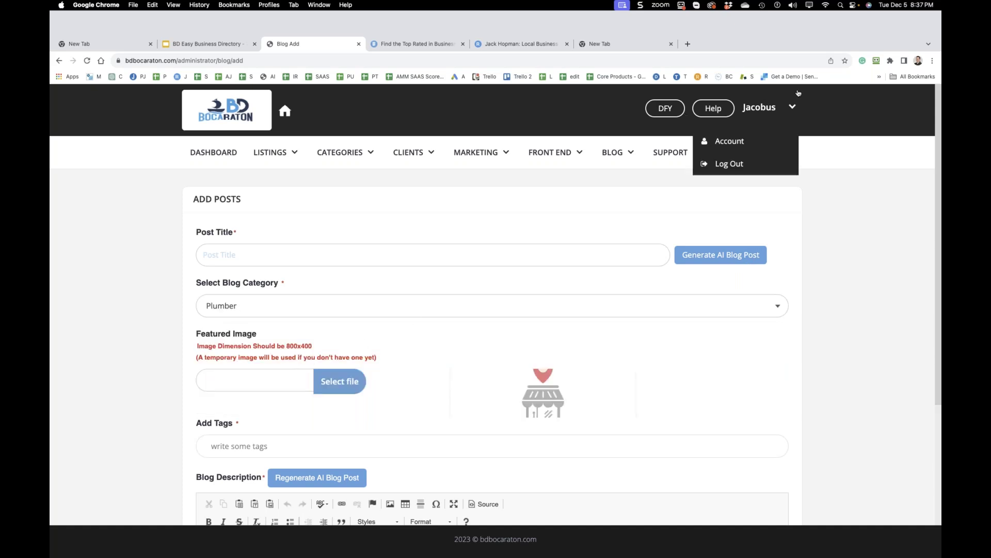
{"action": "left_click", "coordinate": [635, 48]}
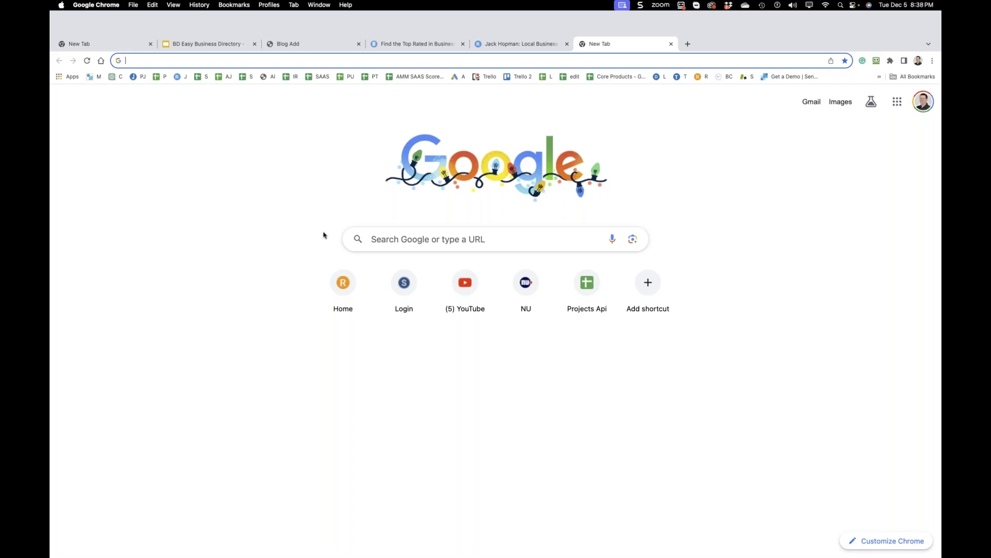
{"action": "left_click", "coordinate": [394, 242]}
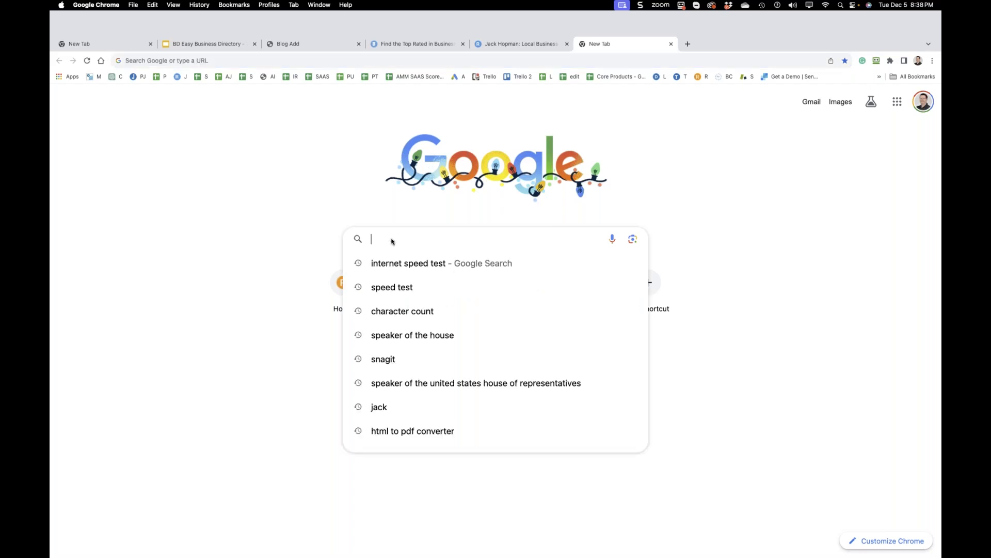
{"action": "type", "text": "plu"}
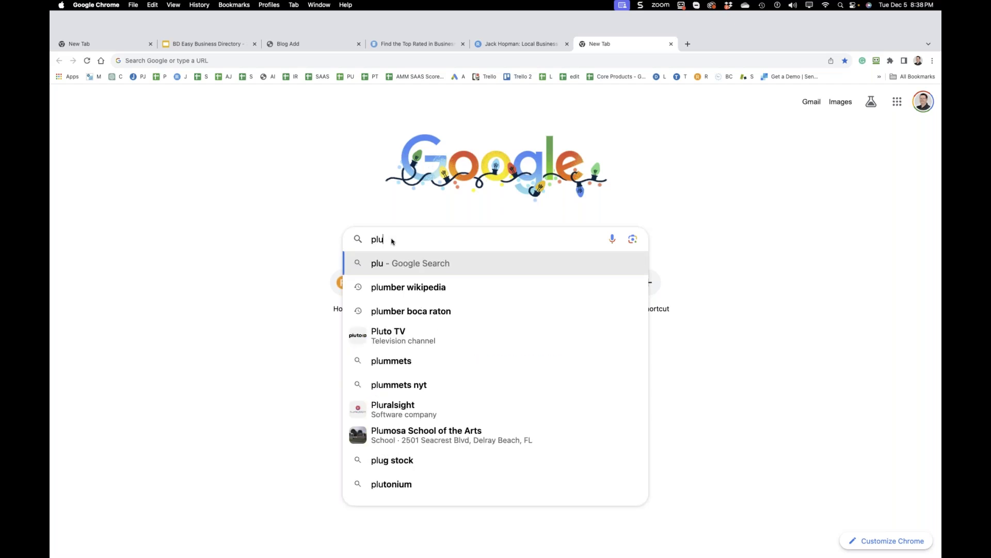
{"action": "type", "text": "mber"}
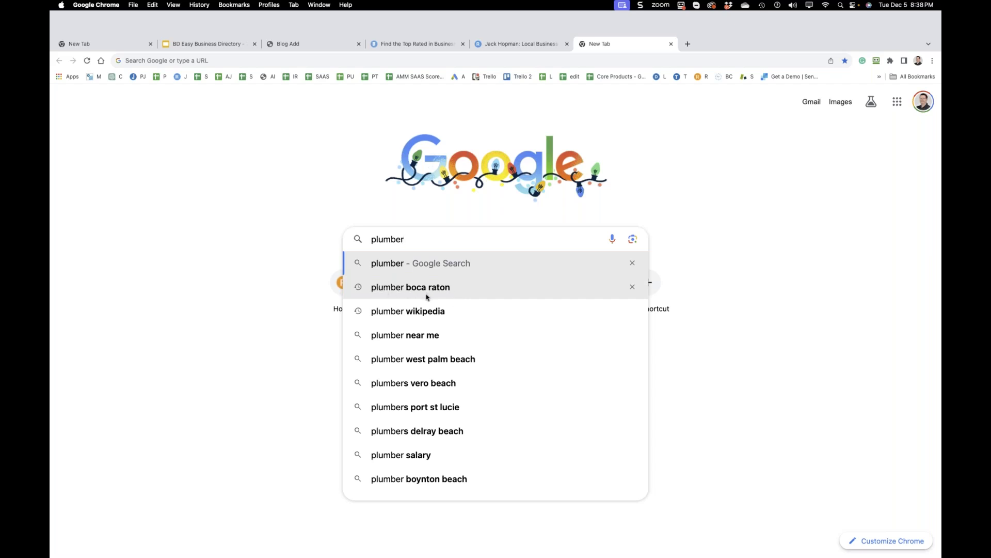
- Return to the new blog post, title it "Plumber Boca Raton" and generate its content with AI
{"action": "left_click", "coordinate": [508, 44]}
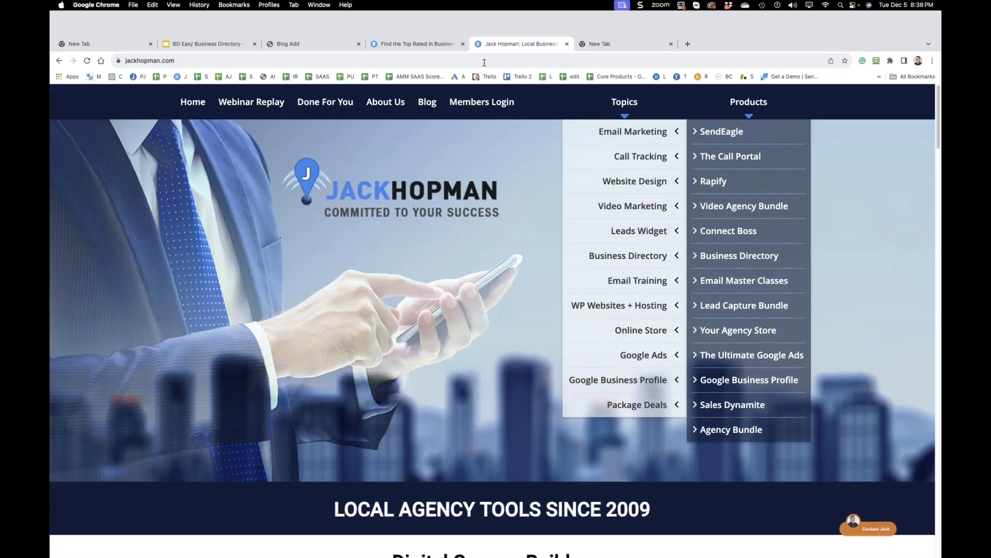
{"action": "left_click", "coordinate": [408, 45]}
{"action": "left_click", "coordinate": [310, 44]}
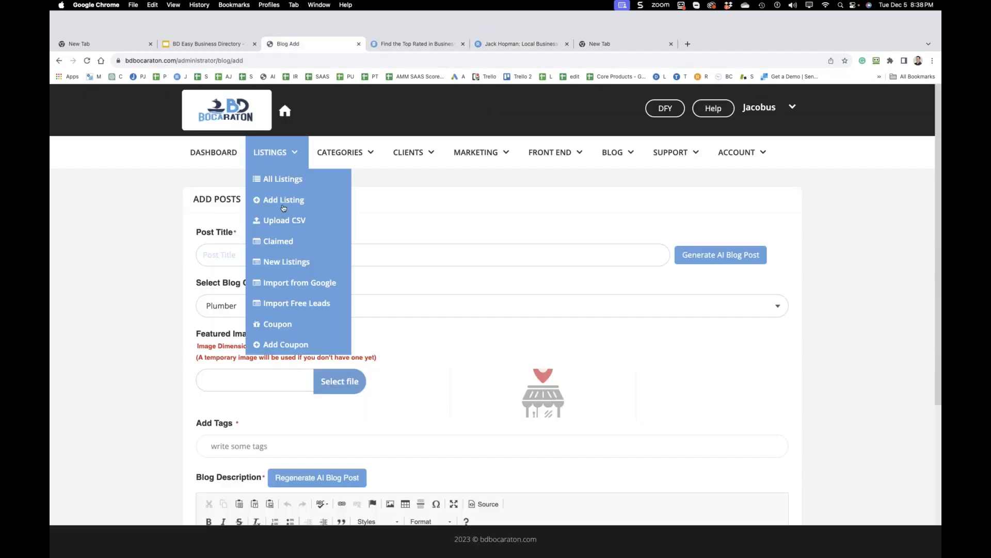
{"action": "left_click", "coordinate": [219, 258]}
{"action": "type", "text": "plumber"}
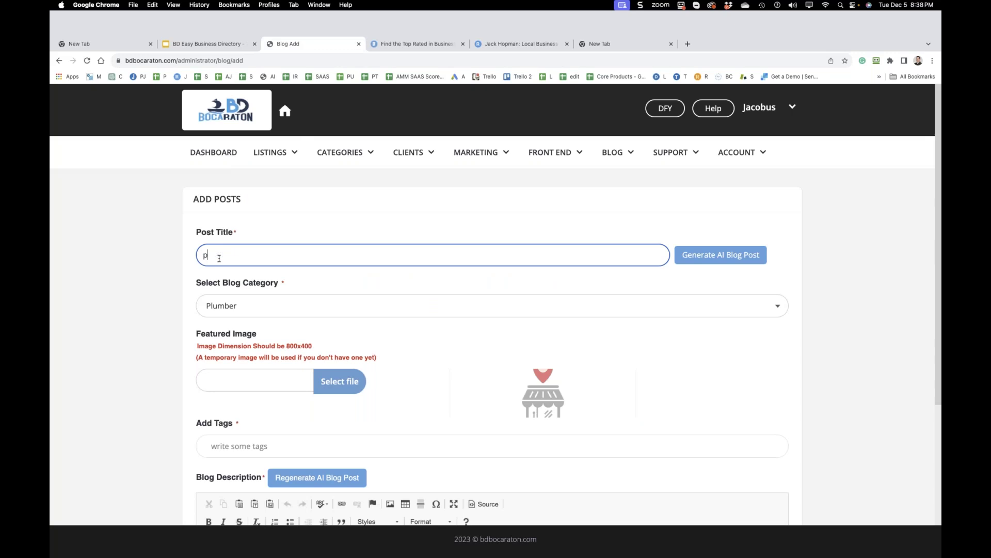
{"action": "key", "text": "BackSpace"}
{"action": "key", "text": "BackSpace"}
{"action": "key", "text": "BackSpace"}
{"action": "key", "text": "BackSpace"}
{"action": "key", "text": "BackSpace"}
{"action": "key", "text": "BackSpace"}
{"action": "key", "text": "BackSpace"}
{"action": "key", "text": "BackSpace"}
{"action": "type", "text": "Plumber Boca Raton"}
{"action": "left_click", "coordinate": [734, 259]}
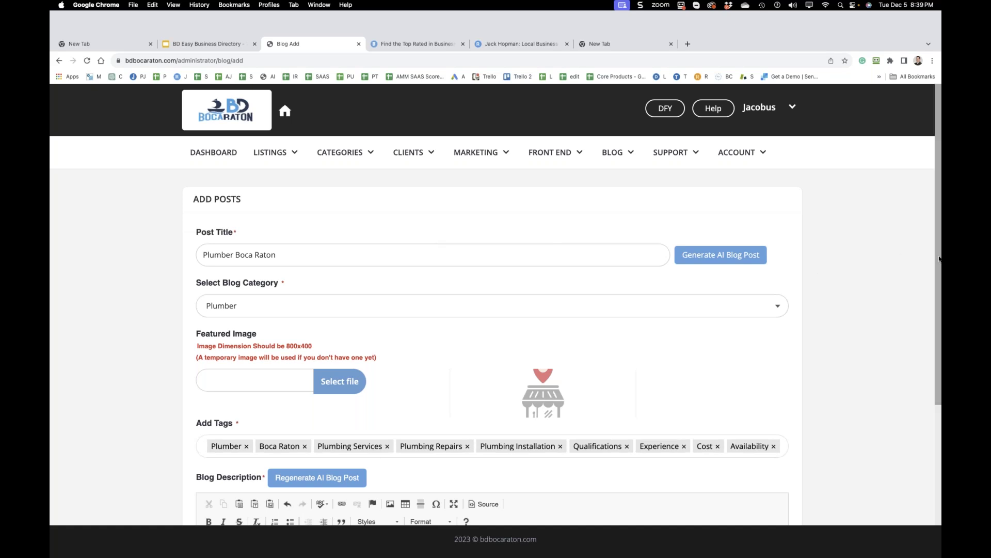
- Review the generated tags and description of the Plumber Boca Raton post and submit it
{"action": "scroll", "coordinate": [914, 263], "scroll_direction": "down", "scroll_amount": 3}
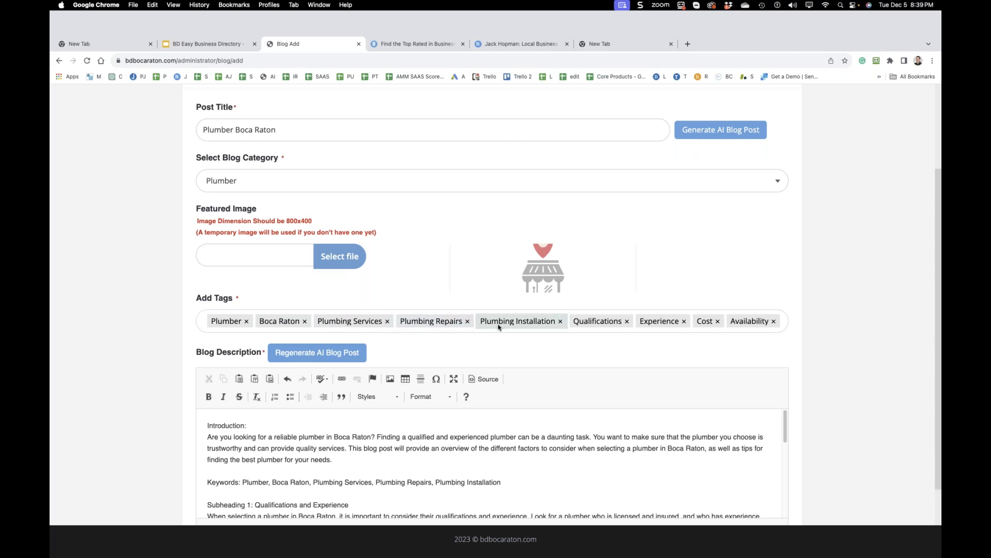
{"action": "scroll", "coordinate": [537, 409], "scroll_direction": "down", "scroll_amount": 10}
{"action": "scroll", "coordinate": [568, 393], "scroll_direction": "up", "scroll_amount": 3}
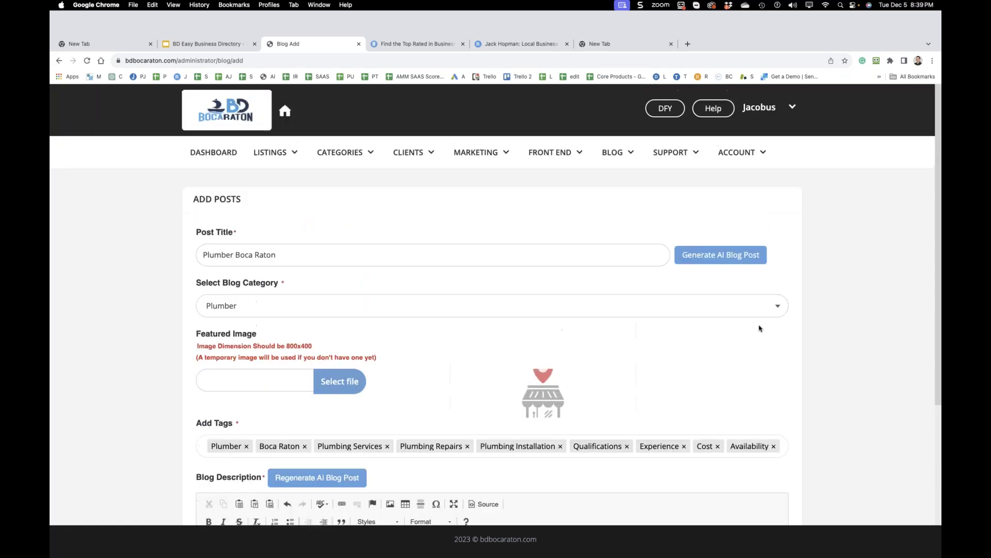
{"action": "scroll", "coordinate": [935, 247], "scroll_direction": "down", "scroll_amount": 2}
{"action": "scroll", "coordinate": [870, 445], "scroll_direction": "down", "scroll_amount": 3}
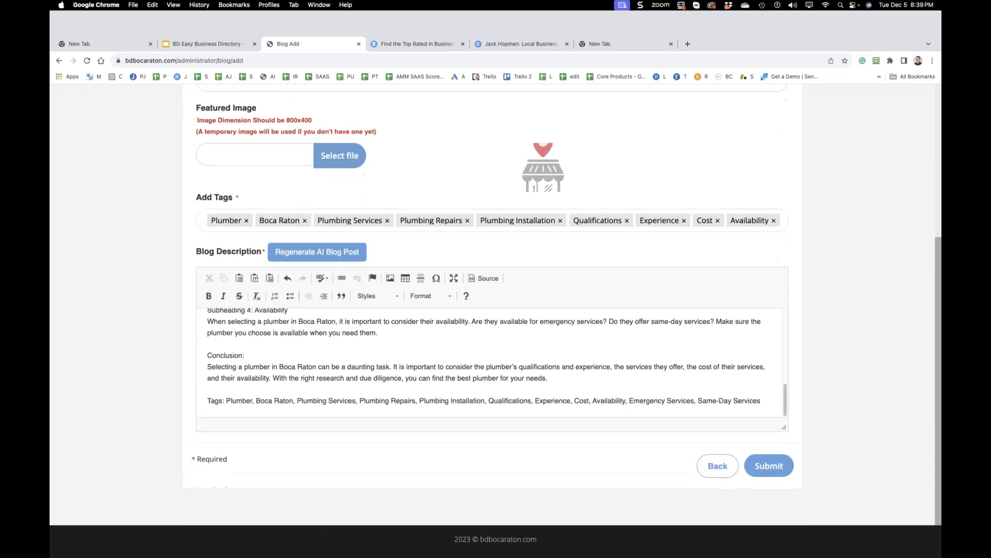
{"action": "left_click_drag", "start_coordinate": [786, 408], "coordinate": [786, 333]}
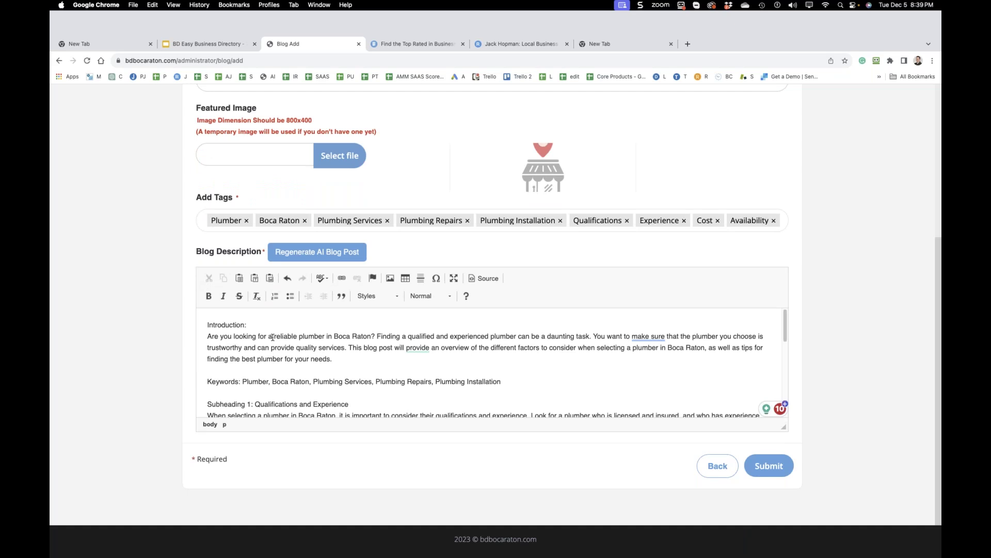
{"action": "left_click_drag", "start_coordinate": [299, 337], "coordinate": [372, 339]}
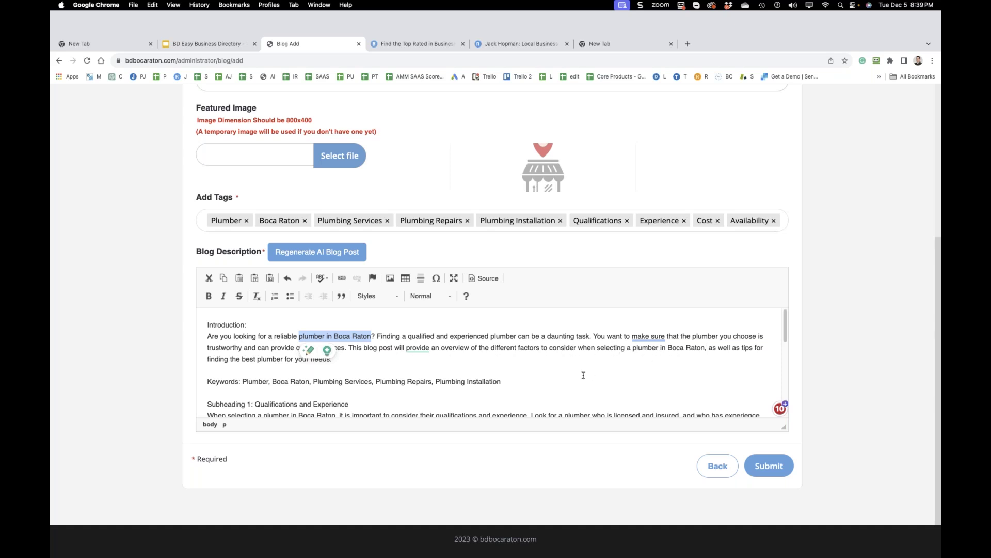
{"action": "left_click", "coordinate": [769, 470]}
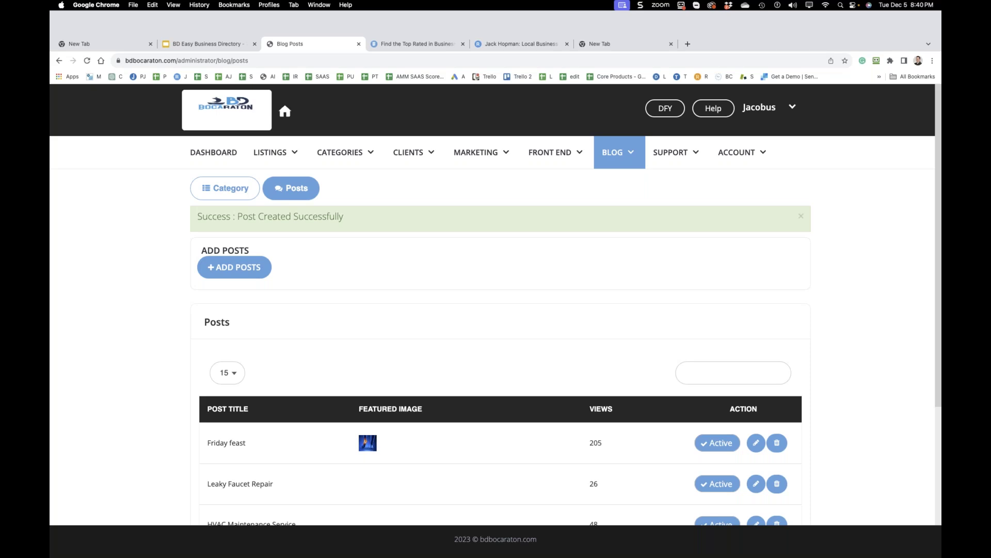
- Check Google's suggestions for "plumber" again for a second post topic and return to the blog posts page
{"action": "left_click", "coordinate": [624, 45]}
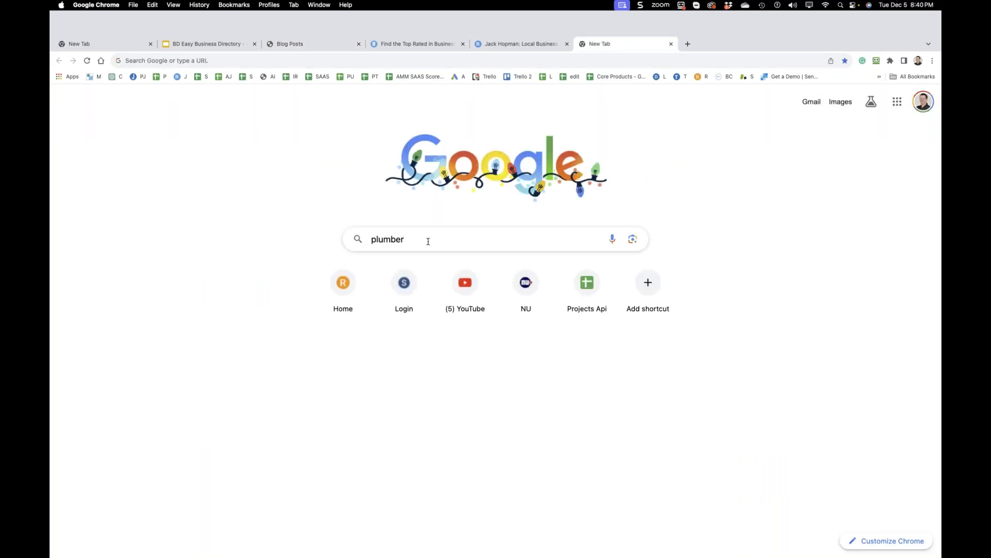
{"action": "left_click", "coordinate": [428, 241]}
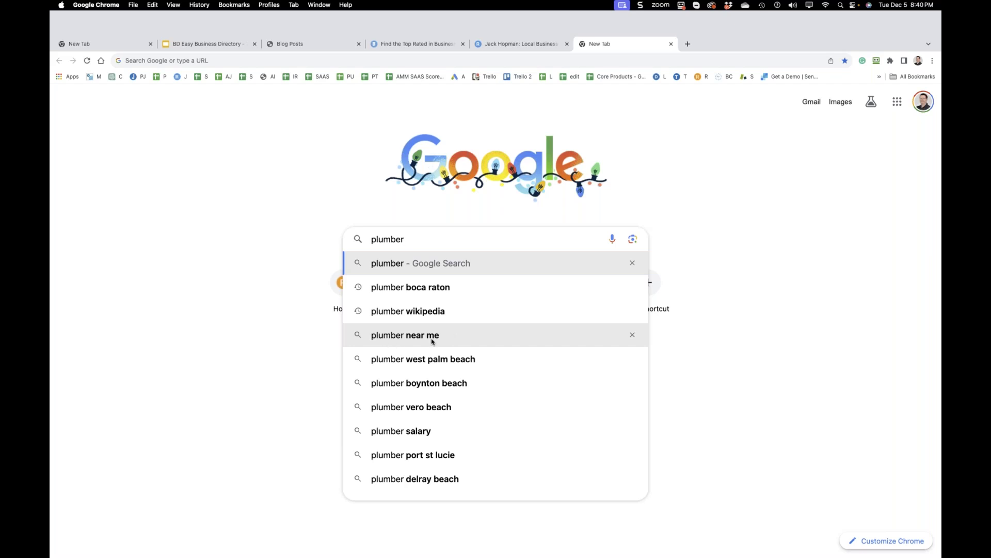
{"action": "left_click", "coordinate": [380, 41]}
{"action": "left_click", "coordinate": [297, 44]}
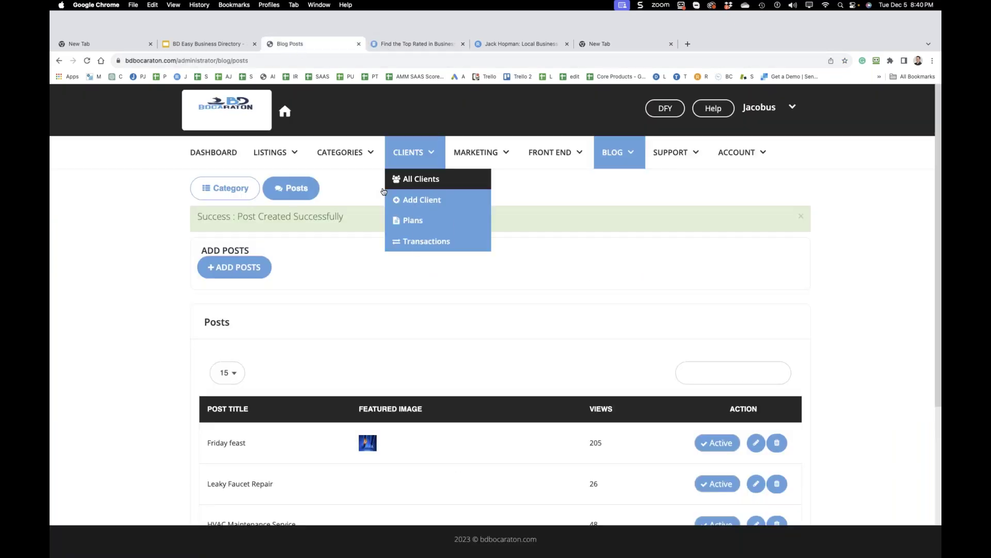
- Start another post in the Plumber category, title it "Plumber Near Me" and generate its content with AI
{"action": "left_click", "coordinate": [244, 266]}
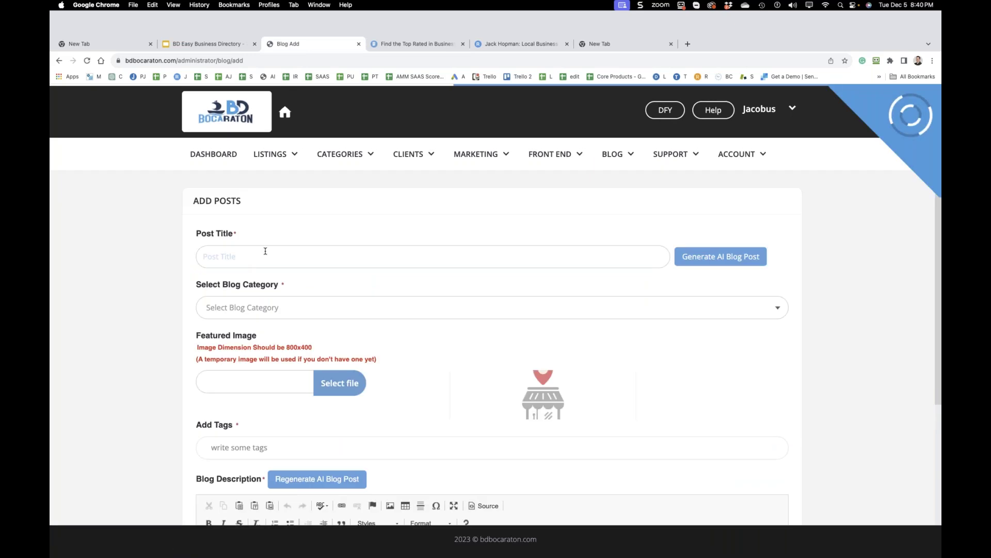
{"action": "left_click", "coordinate": [289, 307]}
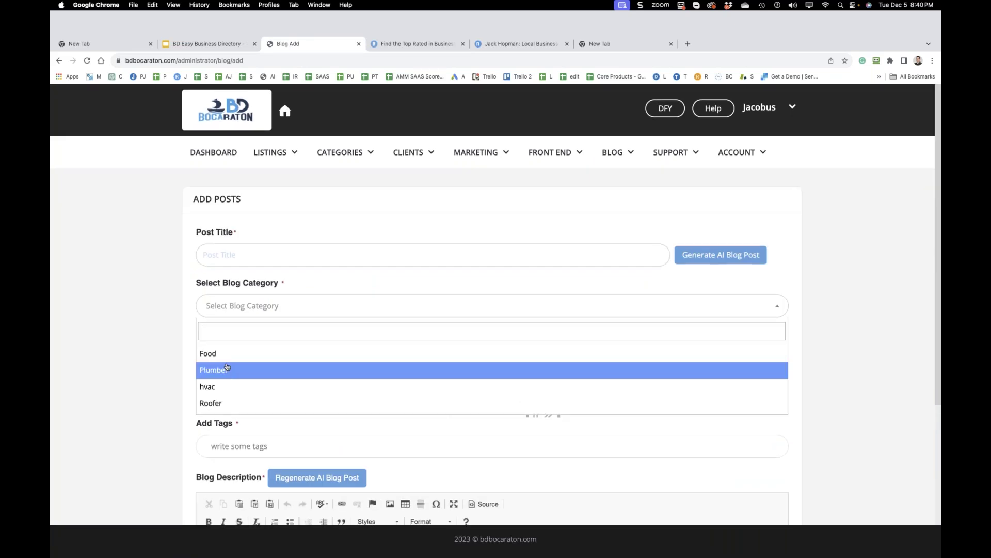
{"action": "left_click", "coordinate": [227, 370]}
{"action": "left_click", "coordinate": [229, 256]}
{"action": "type", "text": "P"}
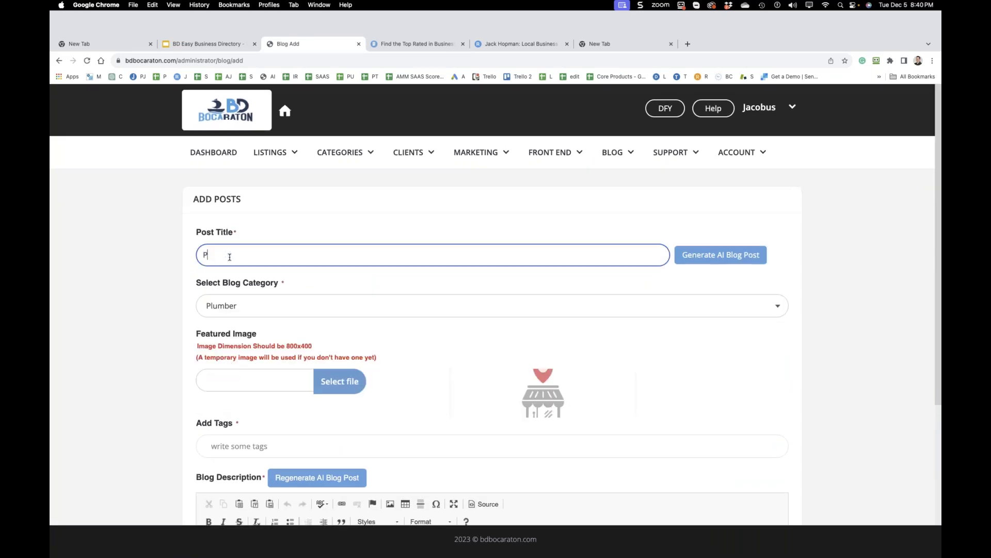
{"action": "type", "text": "lumber Near Me"}
{"action": "left_click", "coordinate": [731, 262]}
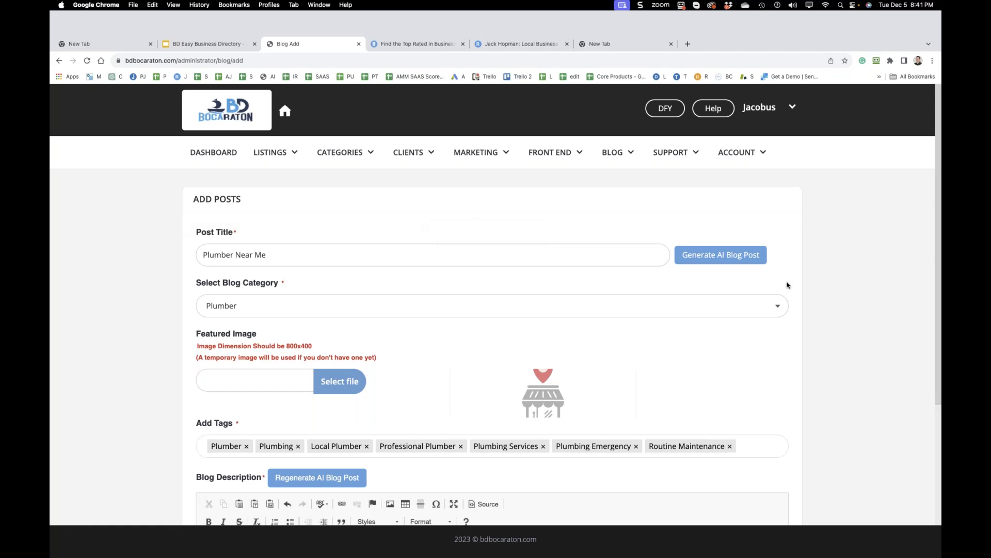
- Review the introduction of the generated Plumber Near Me description and submit the post
{"action": "scroll", "coordinate": [834, 262], "scroll_direction": "down", "scroll_amount": 5}
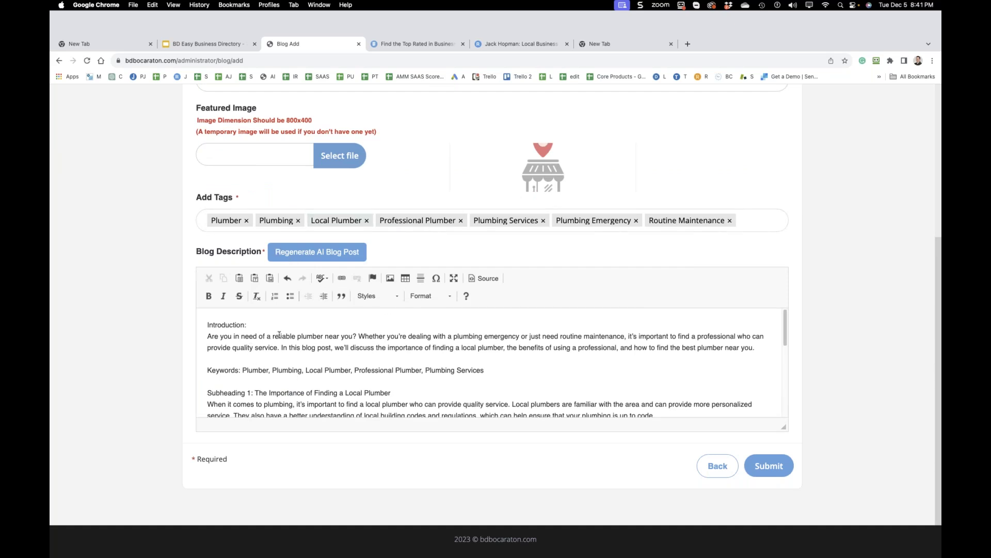
{"action": "left_click_drag", "start_coordinate": [354, 337], "coordinate": [273, 339]}
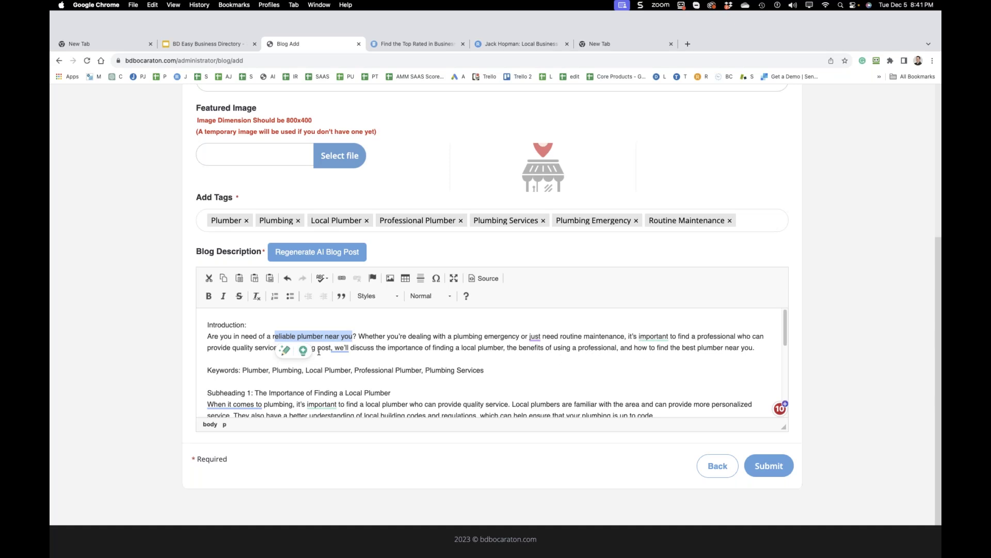
{"action": "left_click", "coordinate": [266, 362]}
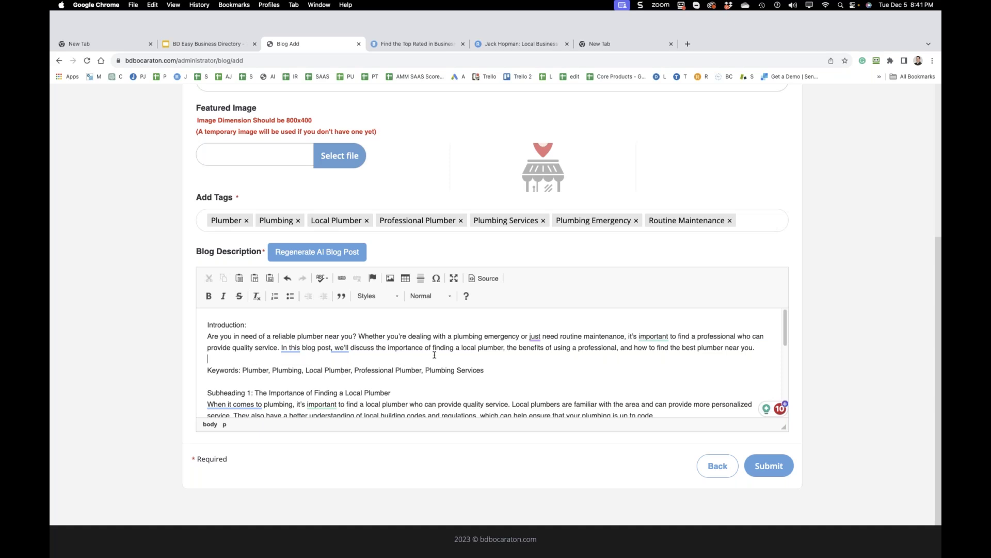
{"action": "double_click", "coordinate": [463, 350]}
{"action": "left_click", "coordinate": [769, 465]}
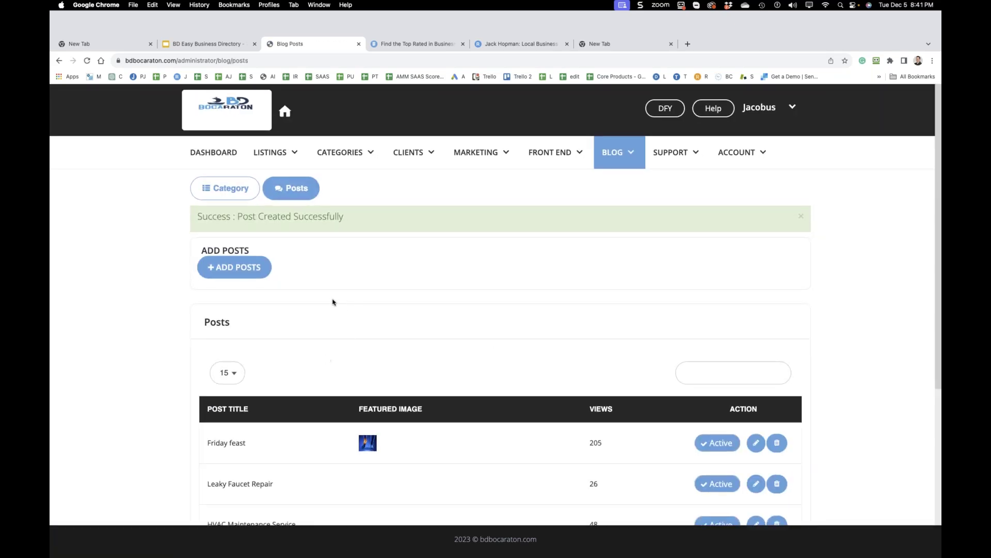
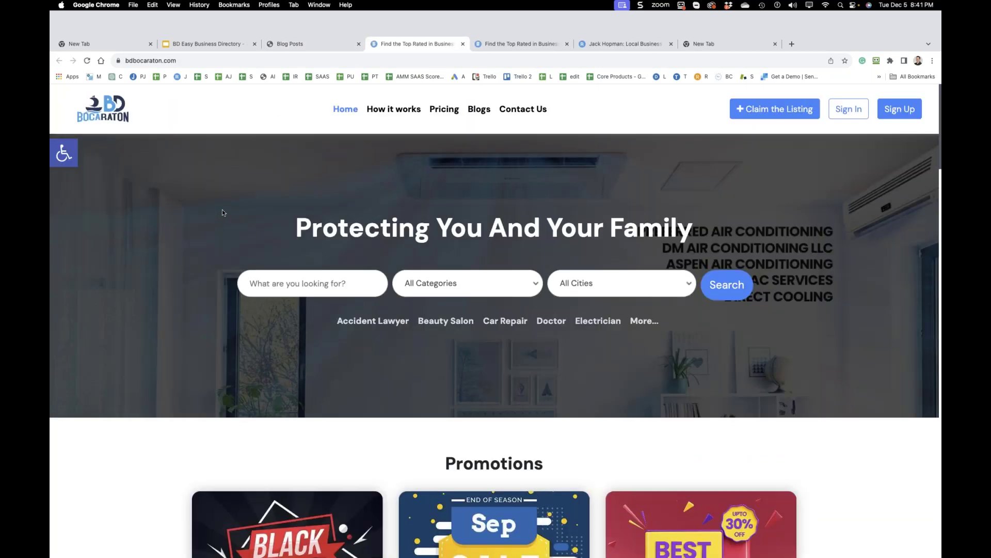
- Open the public site's Blogs page and load the Plumber Boca Raton and Plumber Near Me posts in new tabs
{"action": "left_click", "coordinate": [481, 112]}
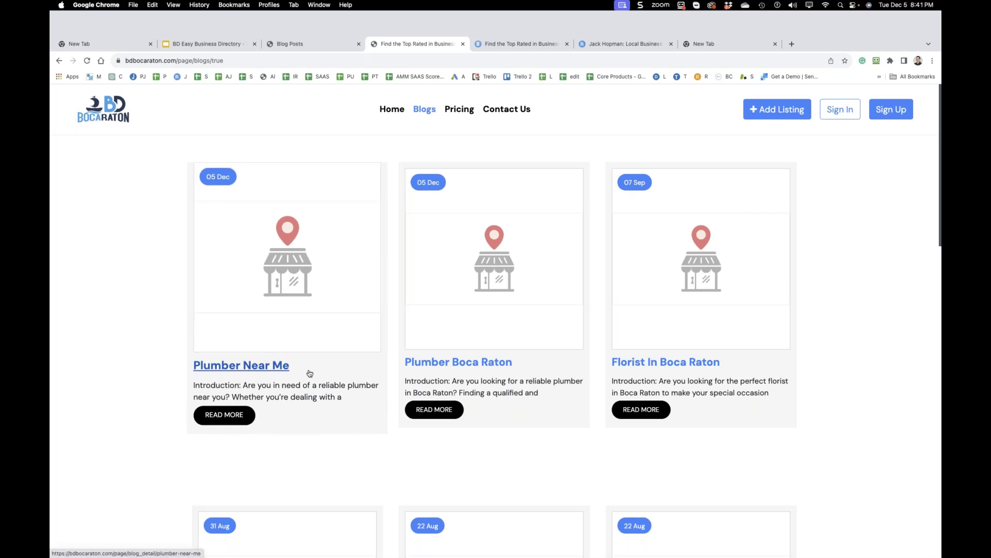
{"action": "right_click", "coordinate": [461, 364]}
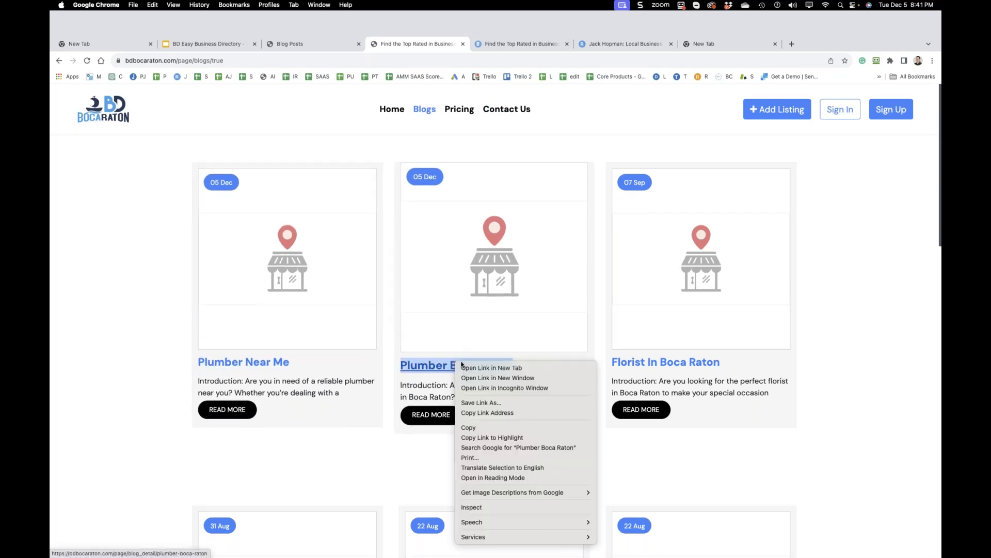
{"action": "left_click", "coordinate": [491, 368]}
{"action": "right_click", "coordinate": [265, 363]}
{"action": "left_click", "coordinate": [297, 366]}
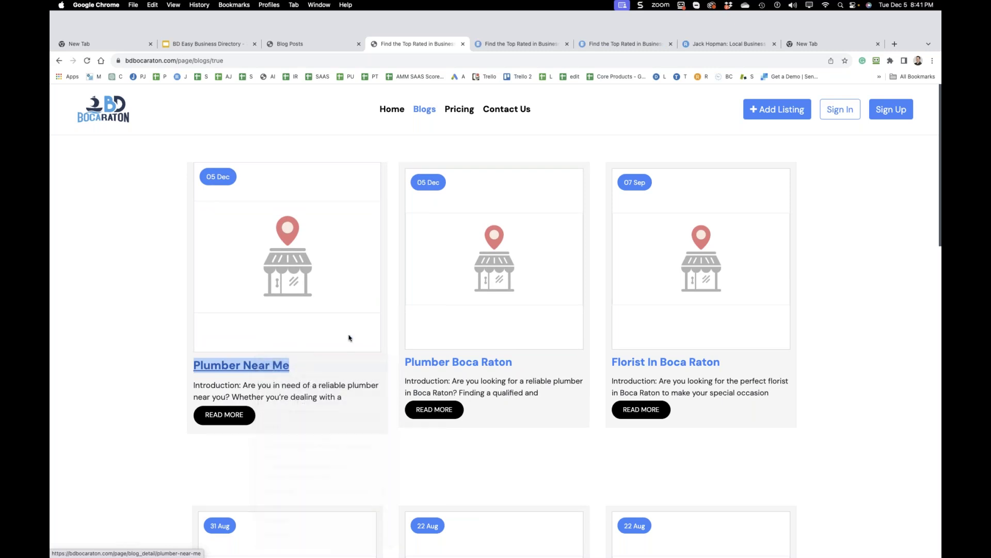
- Read through the published Plumber Near Me post and switch to the Plumber Boca Raton post
{"action": "left_click", "coordinate": [544, 45]}
{"action": "scroll", "coordinate": [443, 309], "scroll_direction": "down", "scroll_amount": 6}
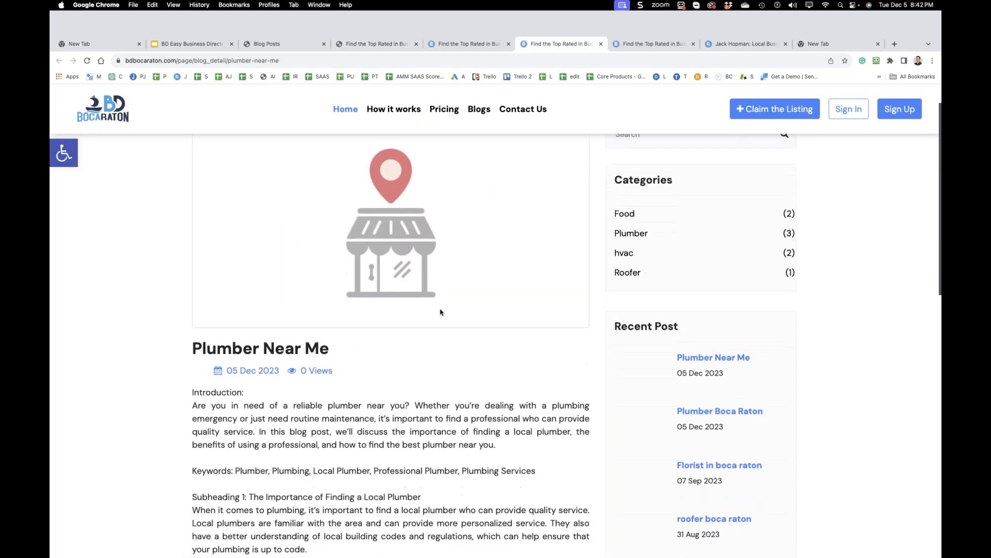
{"action": "scroll", "coordinate": [443, 309], "scroll_direction": "up", "scroll_amount": 3}
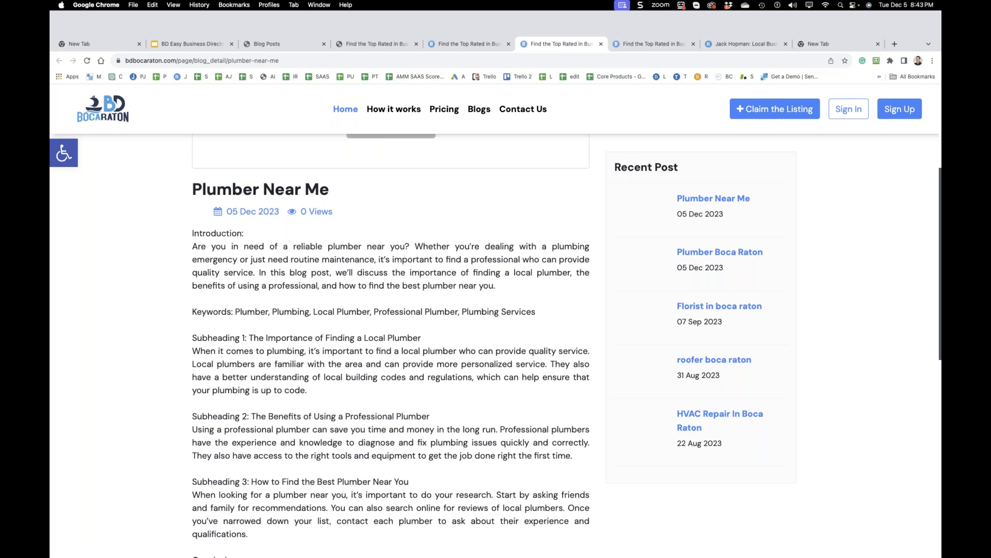
{"action": "left_click", "coordinate": [467, 44]}
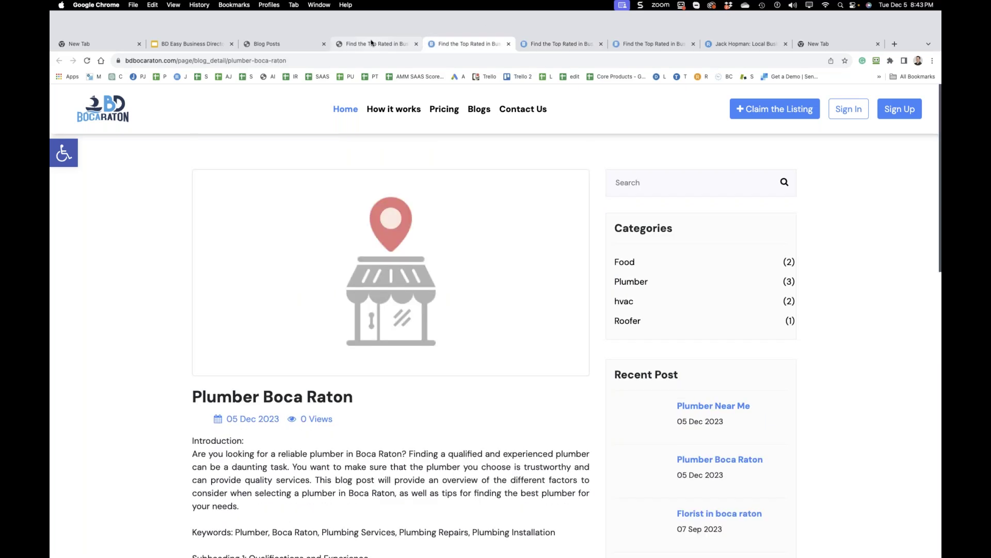
- Check the admin posts page briefly and open the public directory's Add Listing page
{"action": "left_click", "coordinate": [371, 43]}
{"action": "left_click", "coordinate": [279, 44]}
{"action": "left_click", "coordinate": [272, 154]}
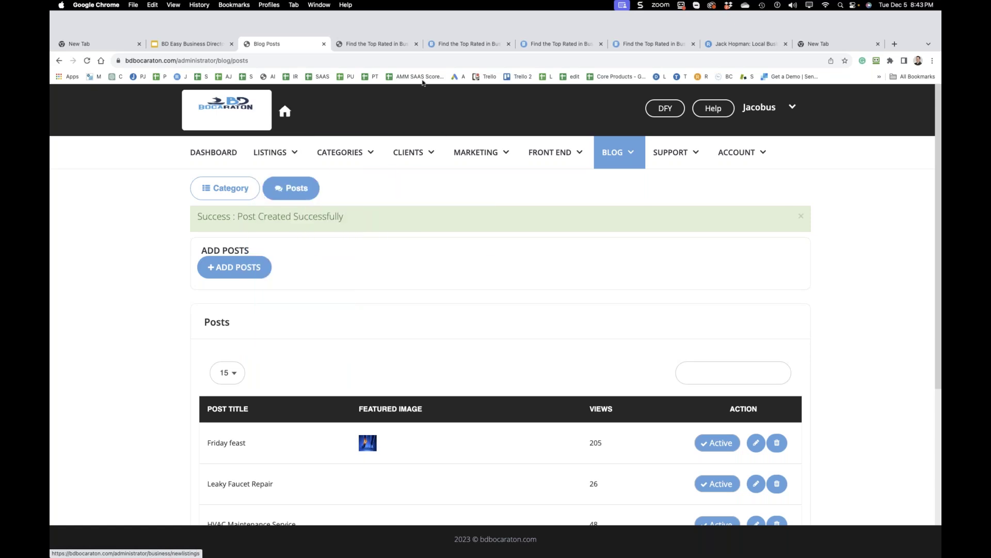
{"action": "left_click", "coordinate": [371, 44]}
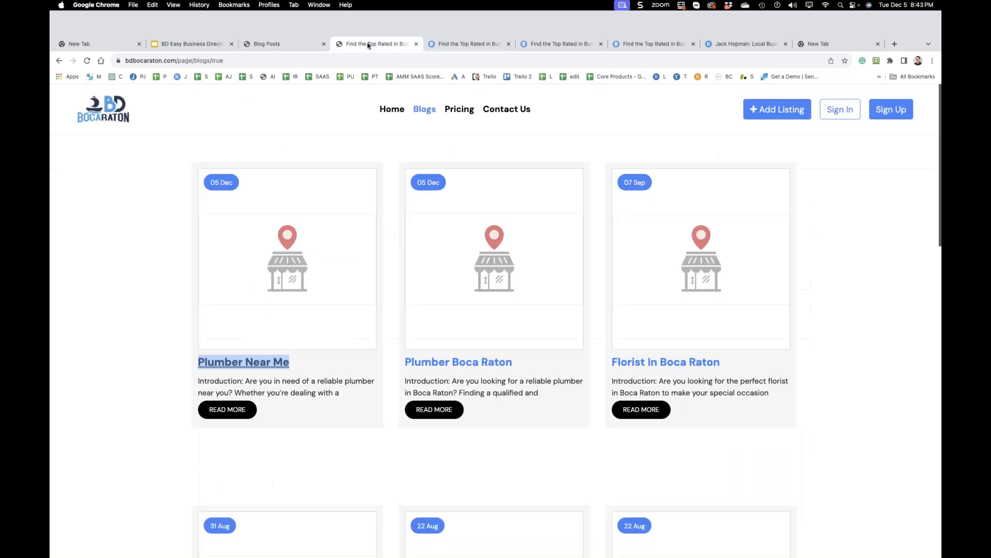
{"action": "left_click", "coordinate": [757, 111]}
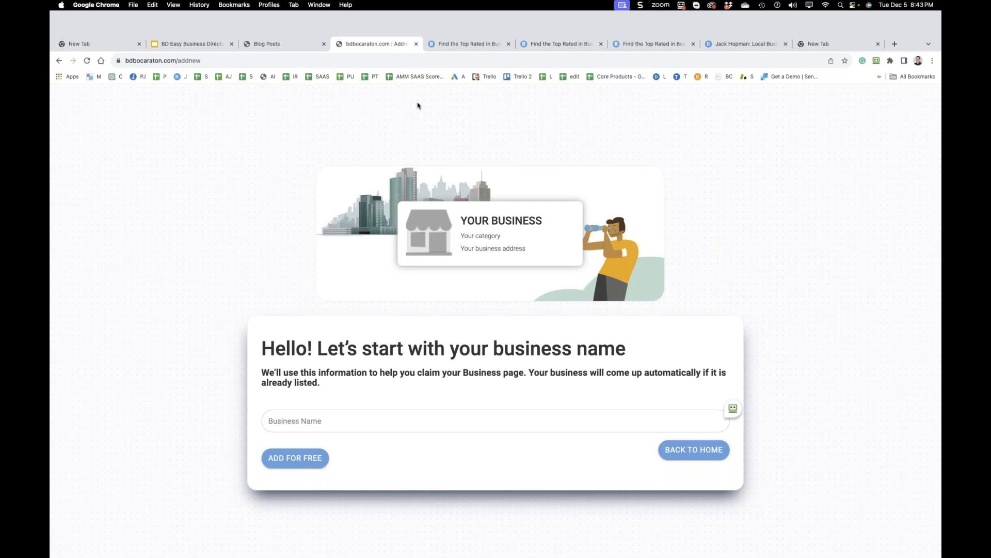
- Open the Front End settings in the admin area and review the logo, home page banner and front video options
{"action": "left_click", "coordinate": [282, 44]}
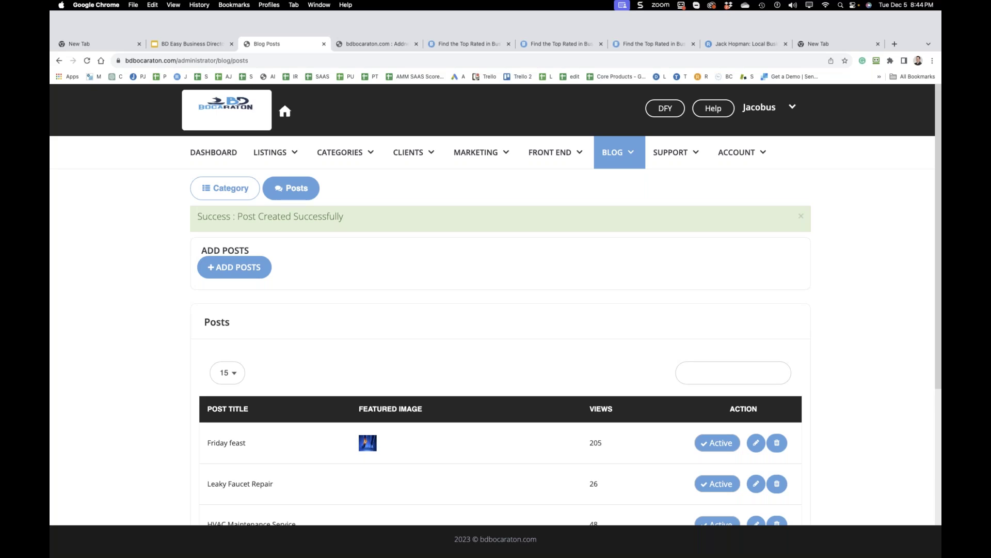
{"action": "mouse_move", "coordinate": [354, 153]}
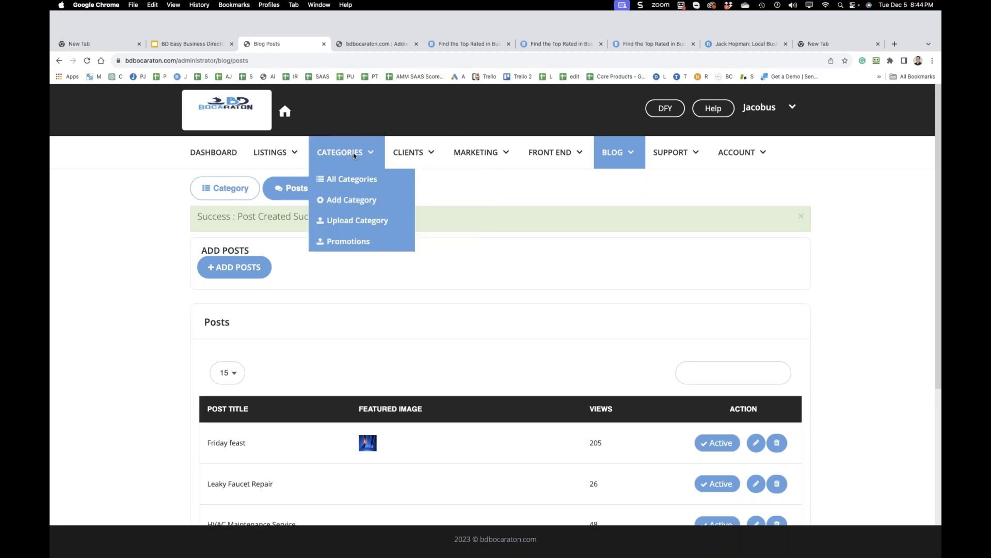
{"action": "mouse_move", "coordinate": [469, 153]}
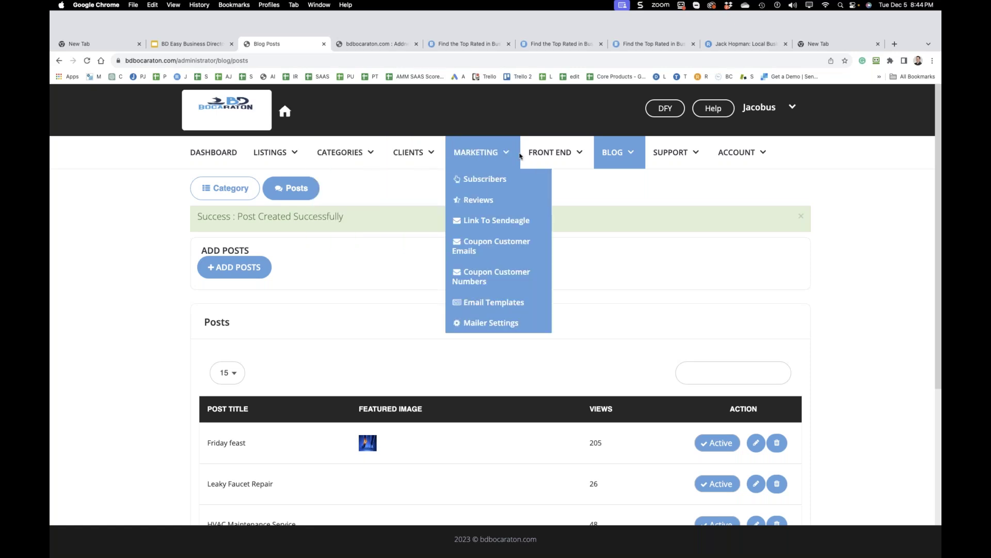
{"action": "mouse_move", "coordinate": [534, 166]}
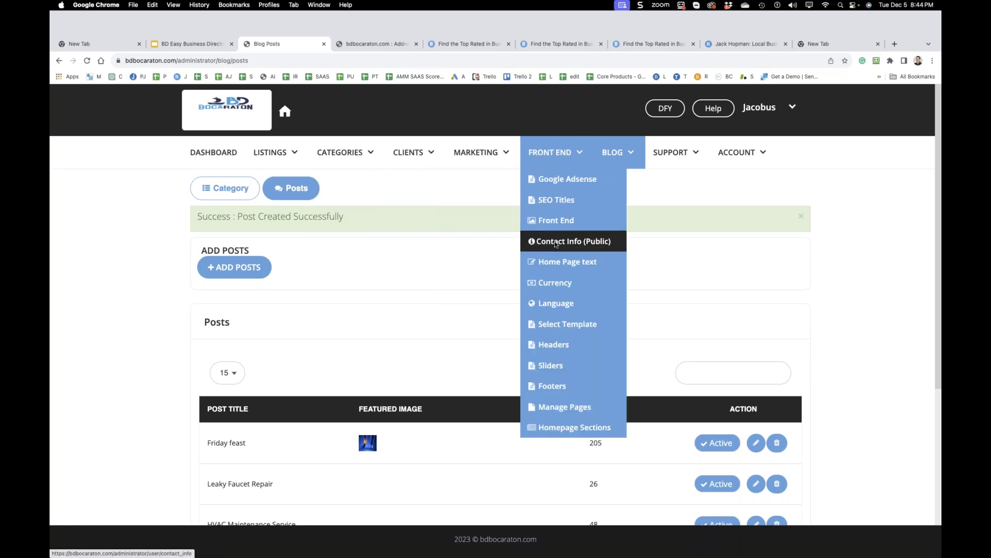
{"action": "left_click", "coordinate": [556, 224]}
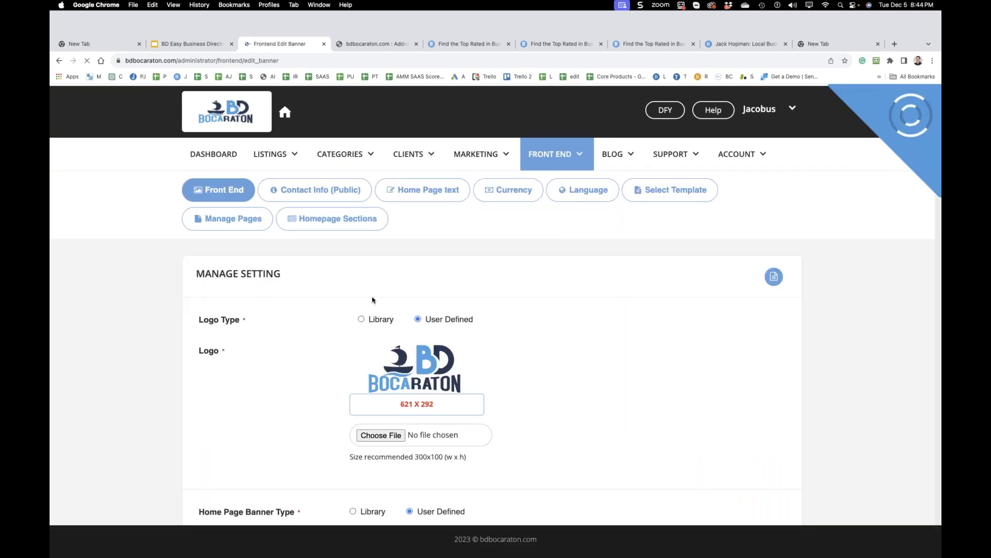
{"action": "scroll", "coordinate": [491, 391], "scroll_direction": "down", "scroll_amount": 1}
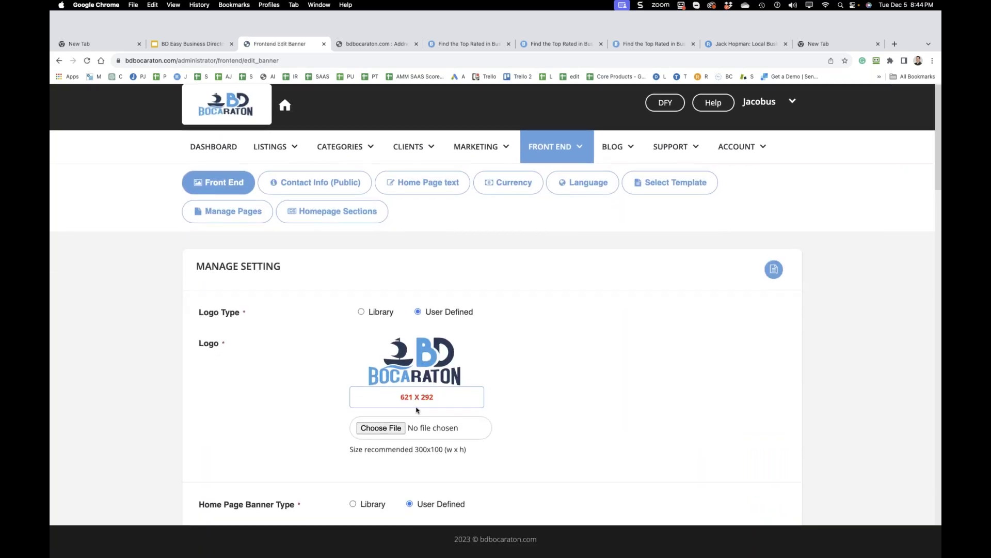
{"action": "scroll", "coordinate": [419, 411], "scroll_direction": "down", "scroll_amount": 5}
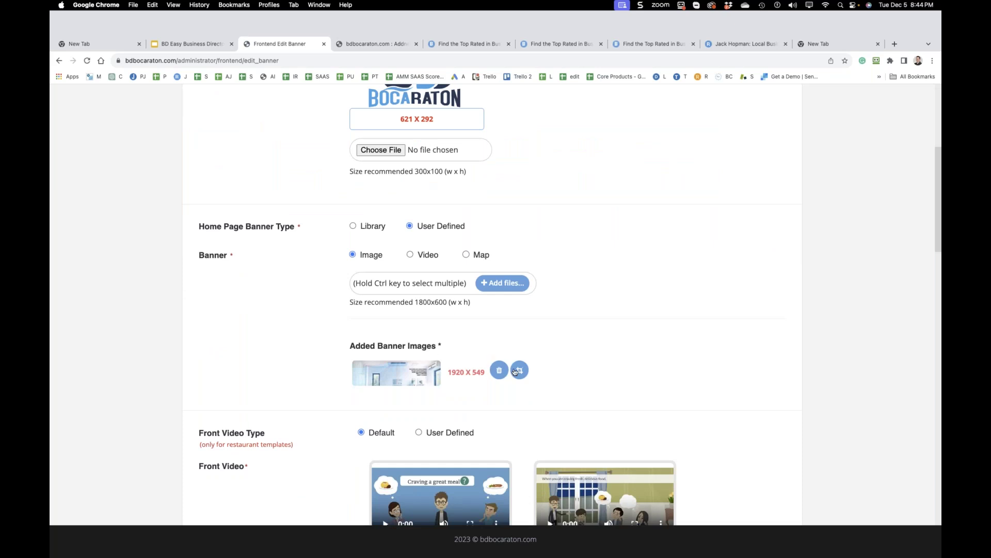
{"action": "scroll", "coordinate": [518, 375], "scroll_direction": "down", "scroll_amount": 1}
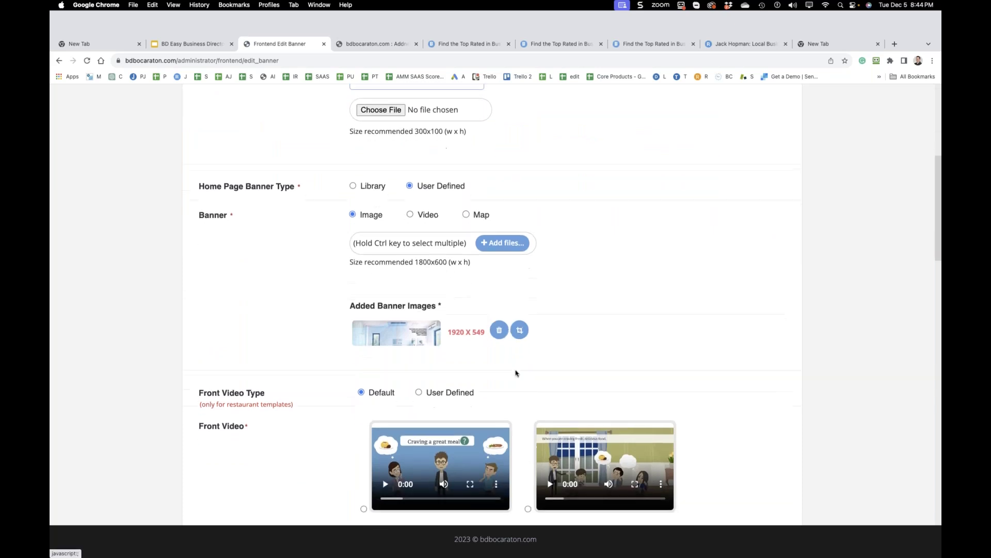
- View the Library images for the home page banner type and switch the type back to User Defined
{"action": "scroll", "coordinate": [453, 325], "scroll_direction": "up", "scroll_amount": 2}
{"action": "left_click", "coordinate": [353, 238]}
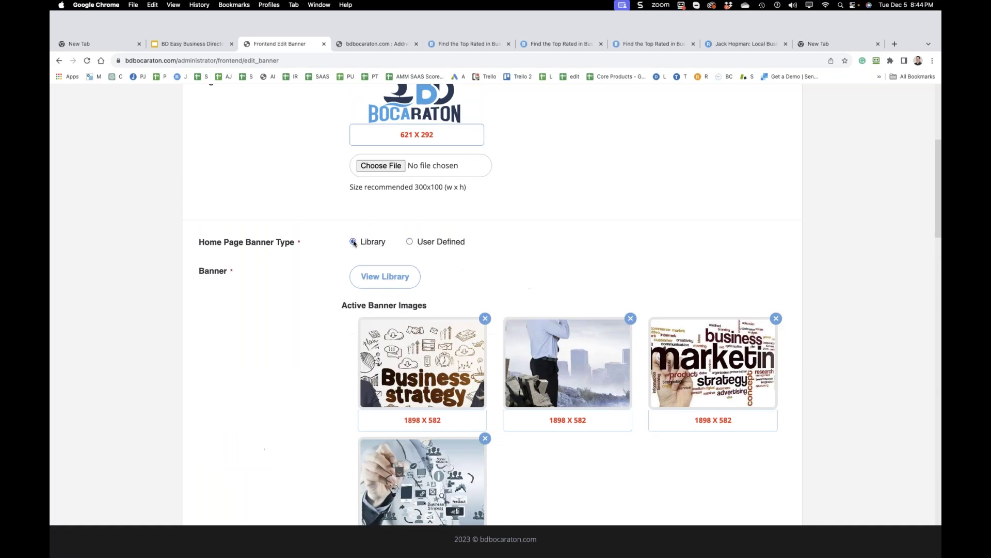
{"action": "left_click", "coordinate": [410, 241]}
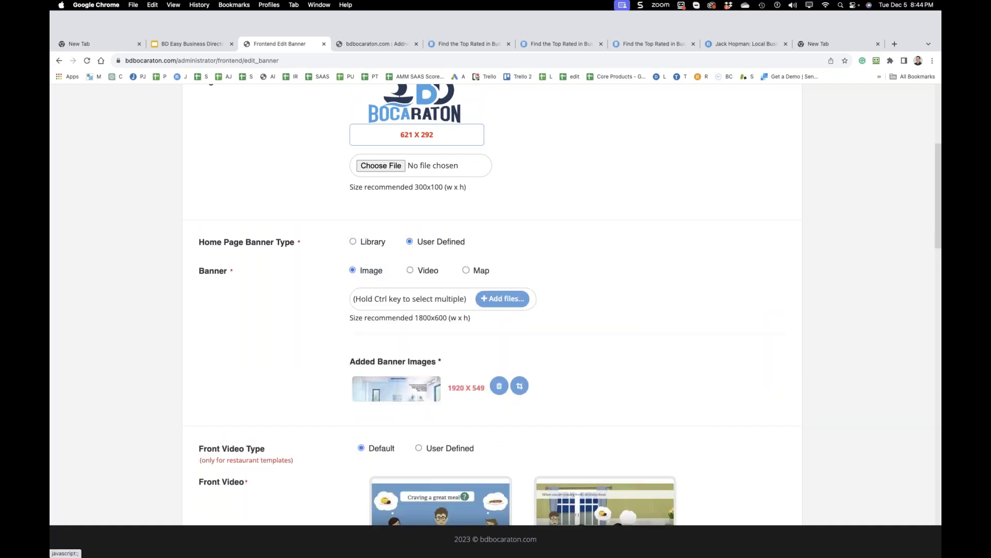
- Crop the added home page banner image to about 1494 x 498 px
{"action": "left_click", "coordinate": [519, 388]}
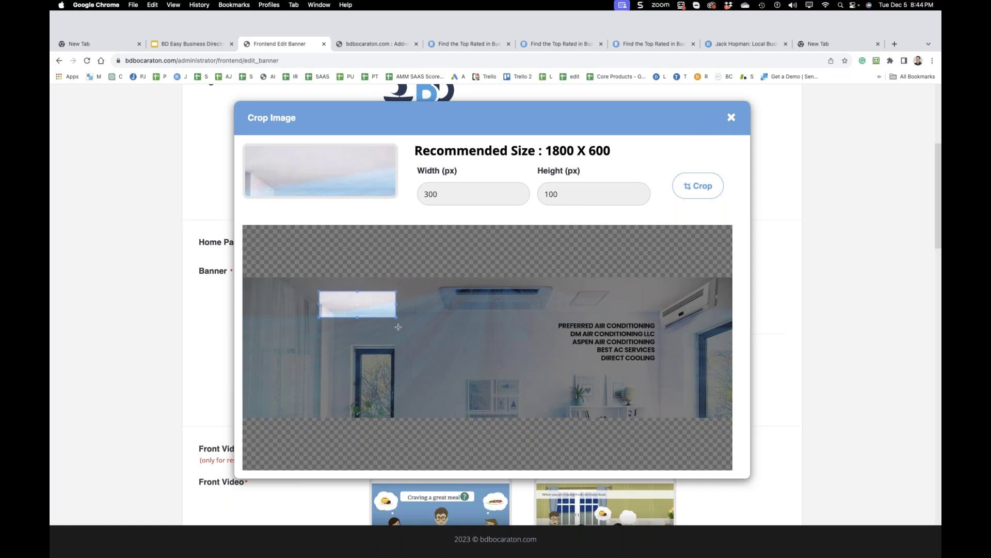
{"action": "left_click_drag", "start_coordinate": [396, 317], "coordinate": [701, 436]}
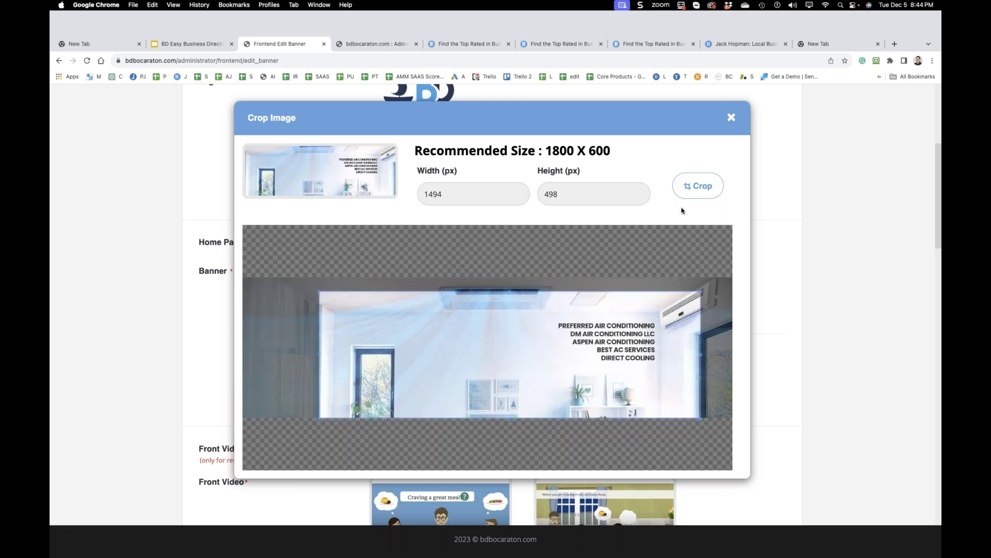
{"action": "left_click", "coordinate": [704, 190]}
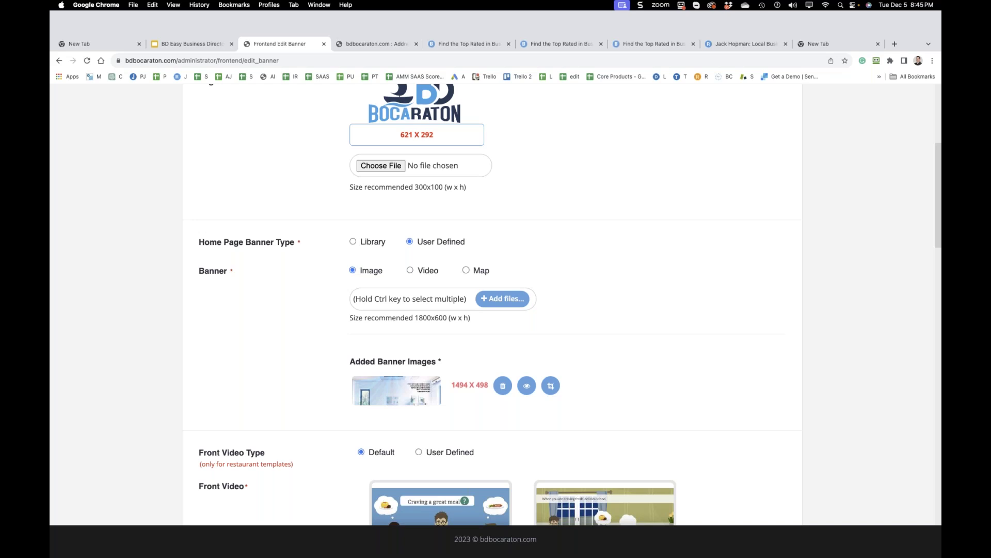
- Open the public site's home page and look over its banner, promotions and popular listings
{"action": "left_click", "coordinate": [455, 44]}
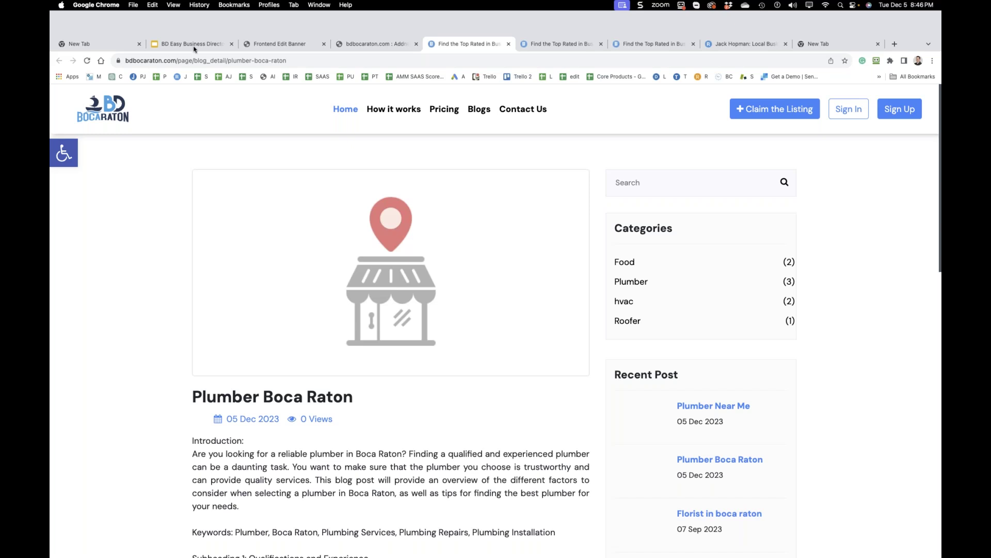
{"action": "left_click", "coordinate": [342, 110]}
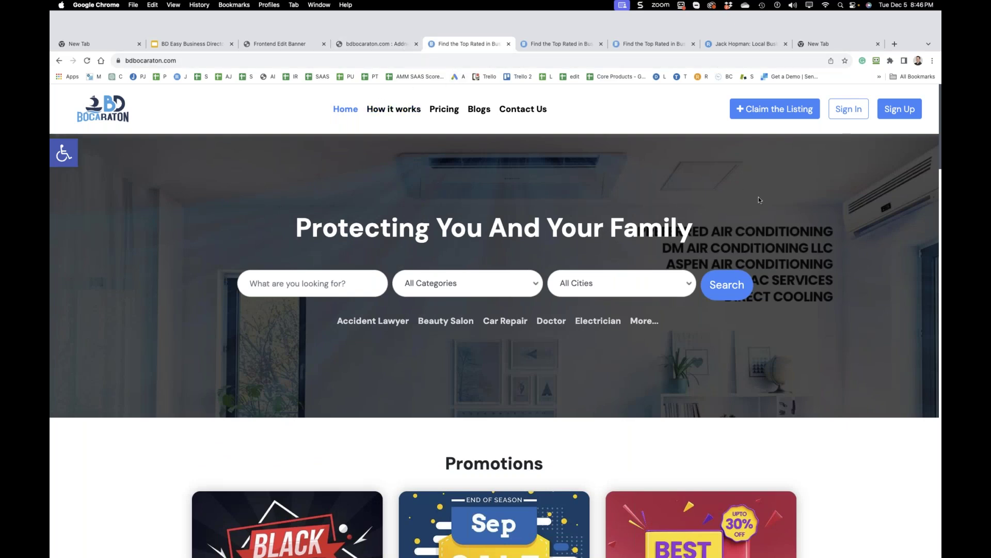
{"action": "scroll", "coordinate": [832, 209], "scroll_direction": "down", "scroll_amount": 10}
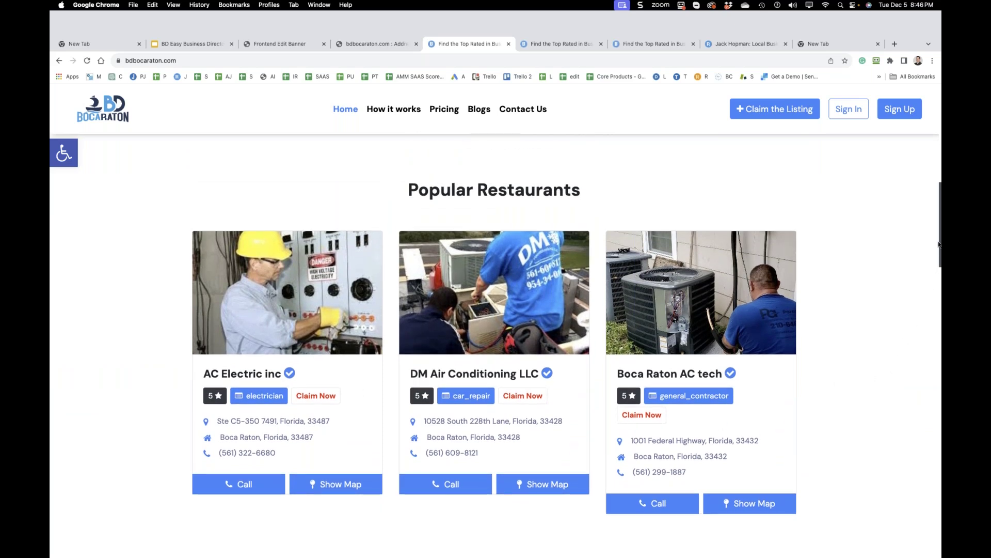
{"action": "left_click_drag", "start_coordinate": [939, 245], "coordinate": [922, 126]}
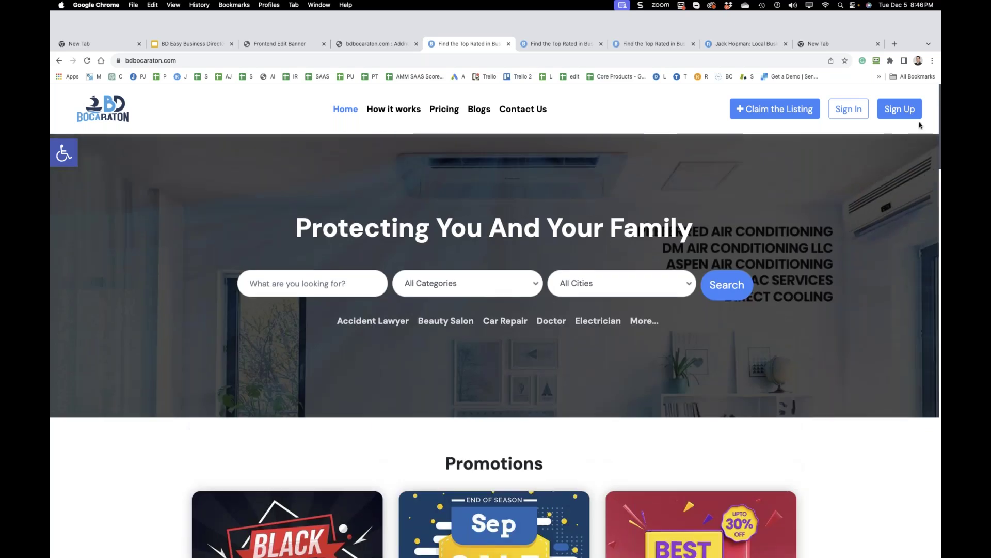
- Return to the admin Front End settings and open the Select Template page
{"action": "left_click", "coordinate": [372, 45]}
{"action": "left_click", "coordinate": [286, 46]}
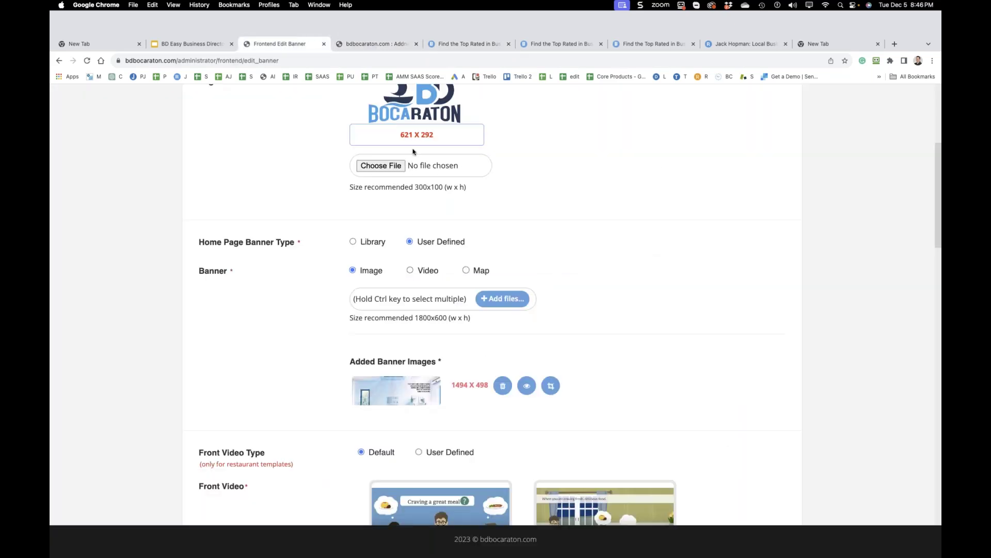
{"action": "left_click_drag", "start_coordinate": [932, 186], "coordinate": [887, 103]}
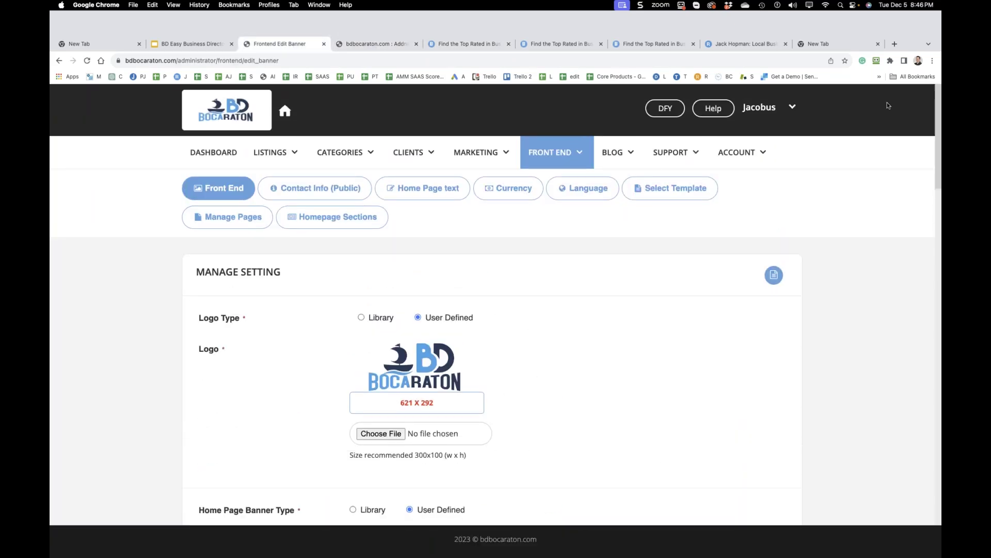
{"action": "mouse_move", "coordinate": [416, 161]}
{"action": "mouse_move", "coordinate": [486, 156]}
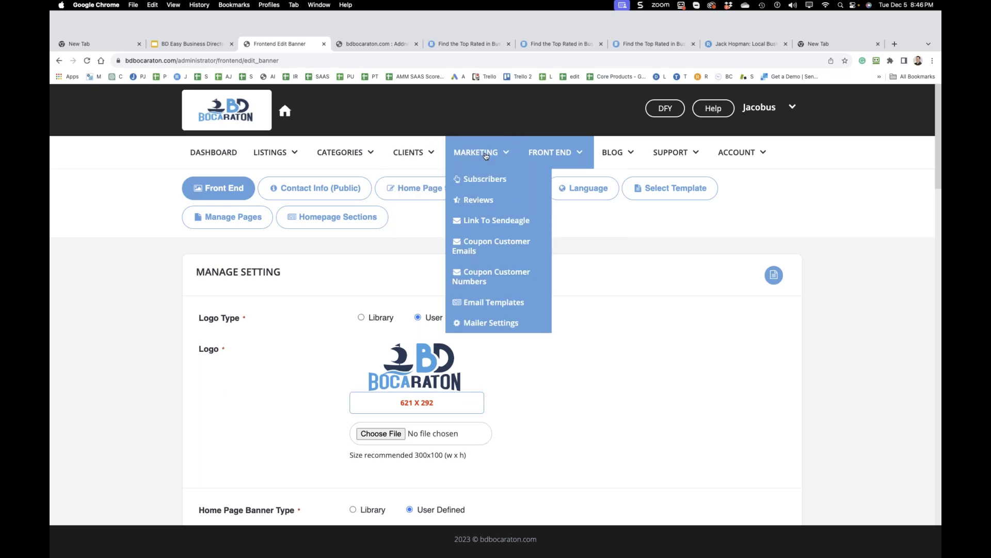
{"action": "mouse_move", "coordinate": [541, 149]}
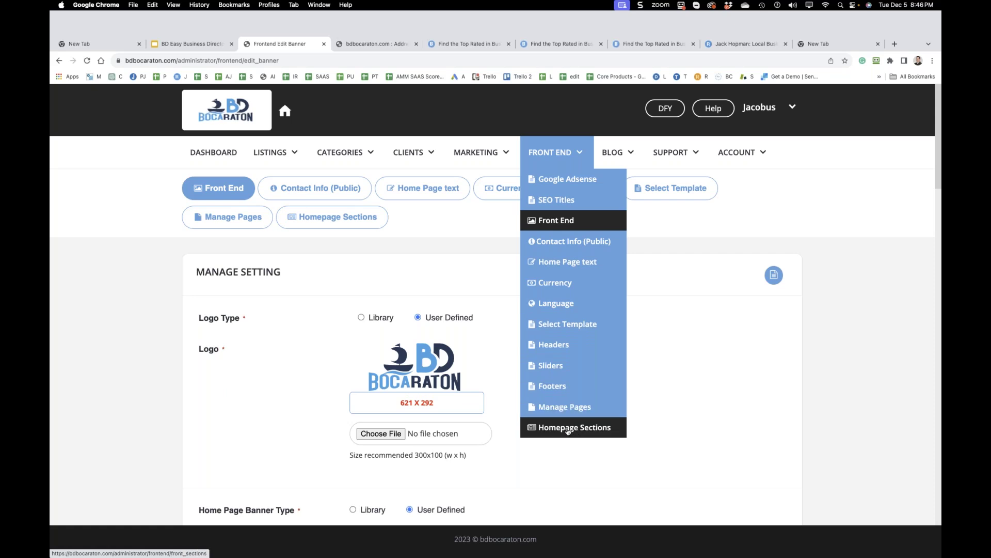
{"action": "left_click", "coordinate": [578, 325]}
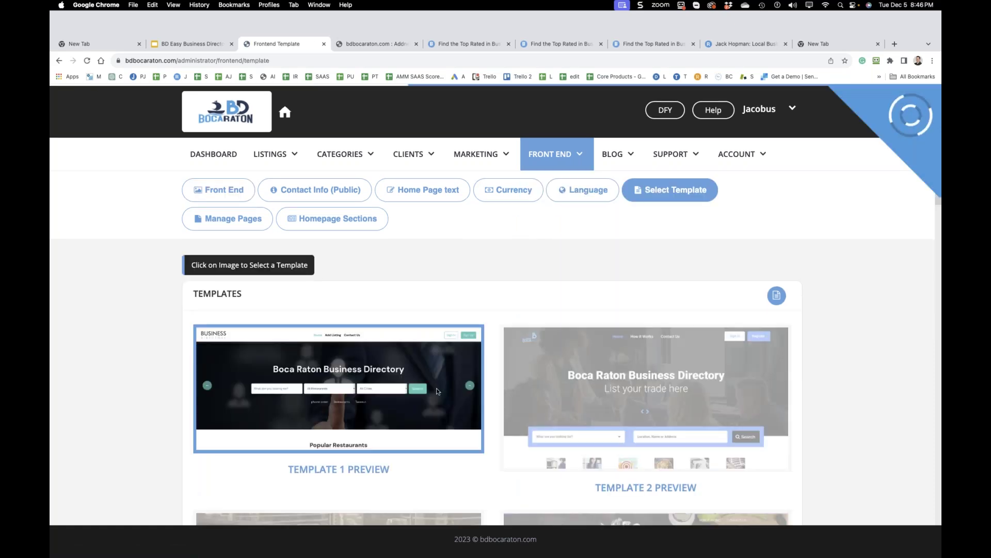
- Browse the available site templates and open the Template 1 and Template 2 previews in new tabs
{"action": "scroll", "coordinate": [434, 382], "scroll_direction": "down", "scroll_amount": 6}
{"action": "scroll", "coordinate": [377, 332], "scroll_direction": "up", "scroll_amount": 5}
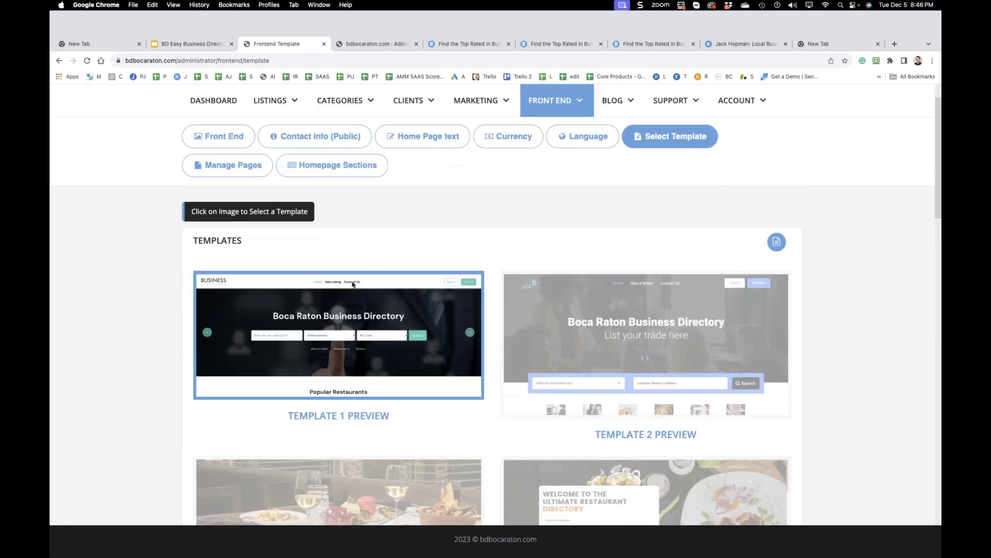
{"action": "right_click", "coordinate": [353, 423]}
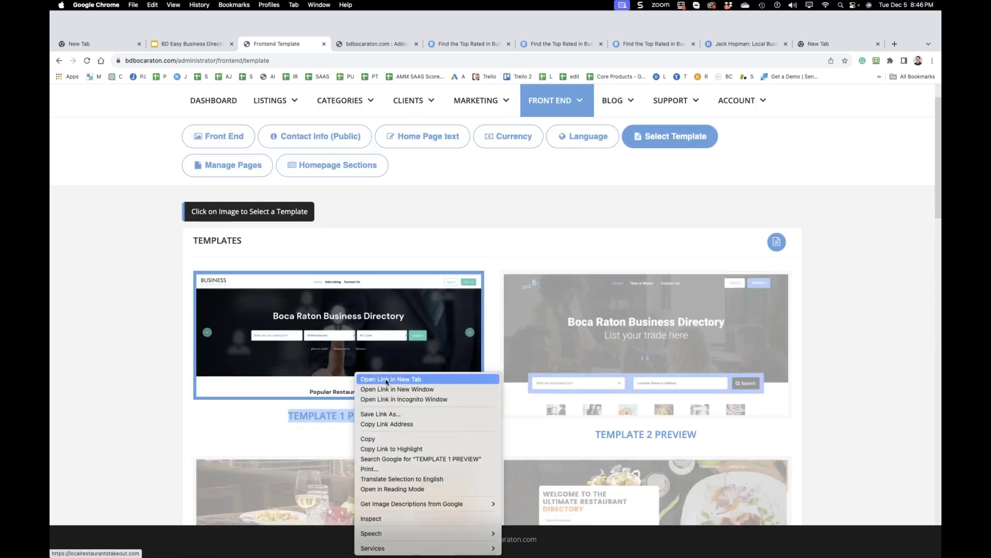
{"action": "left_click", "coordinate": [392, 377]}
{"action": "right_click", "coordinate": [596, 434]}
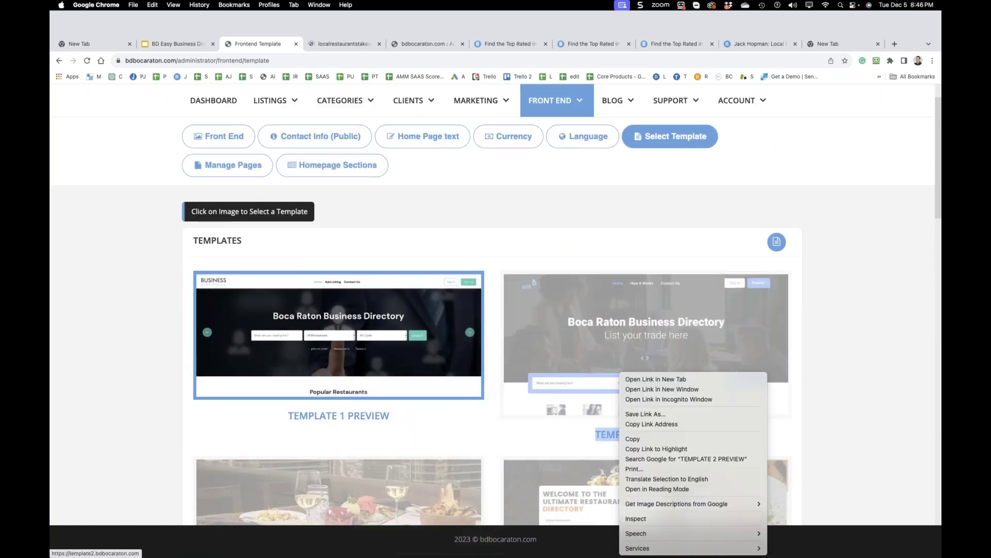
{"action": "left_click", "coordinate": [641, 377]}
{"action": "scroll", "coordinate": [150, 389], "scroll_direction": "down", "scroll_amount": 3}
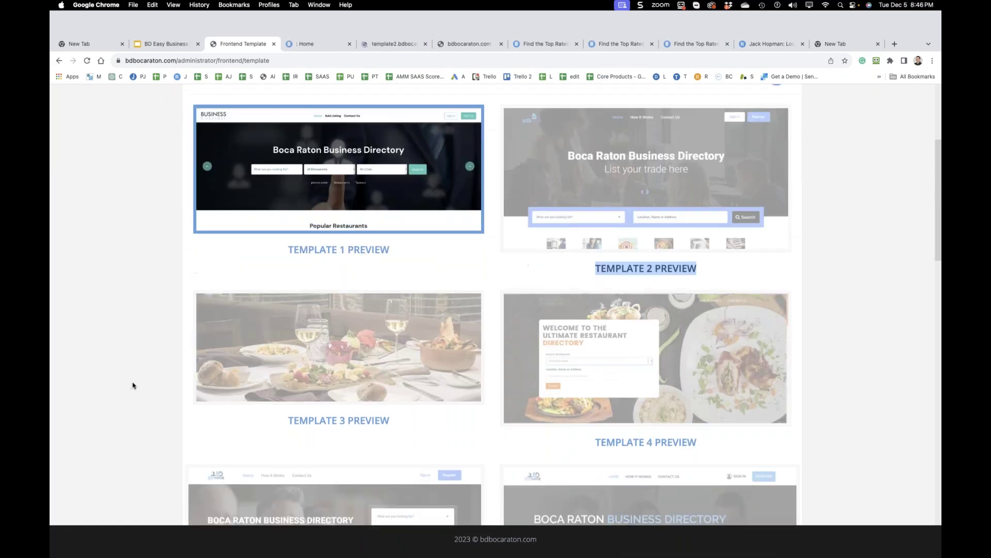
- Open the Template 3 and Template 4 previews in new tabs
{"action": "right_click", "coordinate": [334, 420]}
{"action": "left_click", "coordinate": [356, 381]}
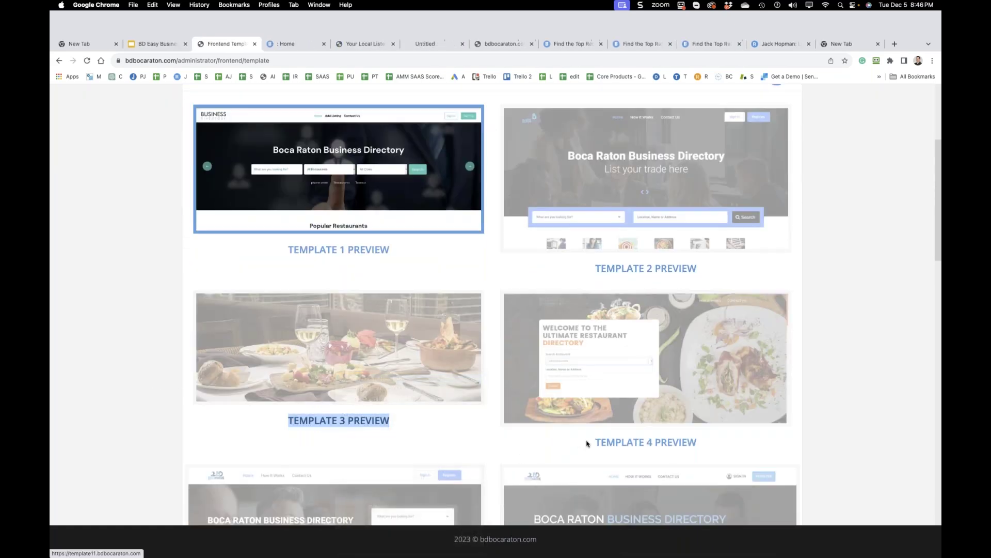
{"action": "right_click", "coordinate": [615, 442]}
{"action": "left_click", "coordinate": [653, 379]}
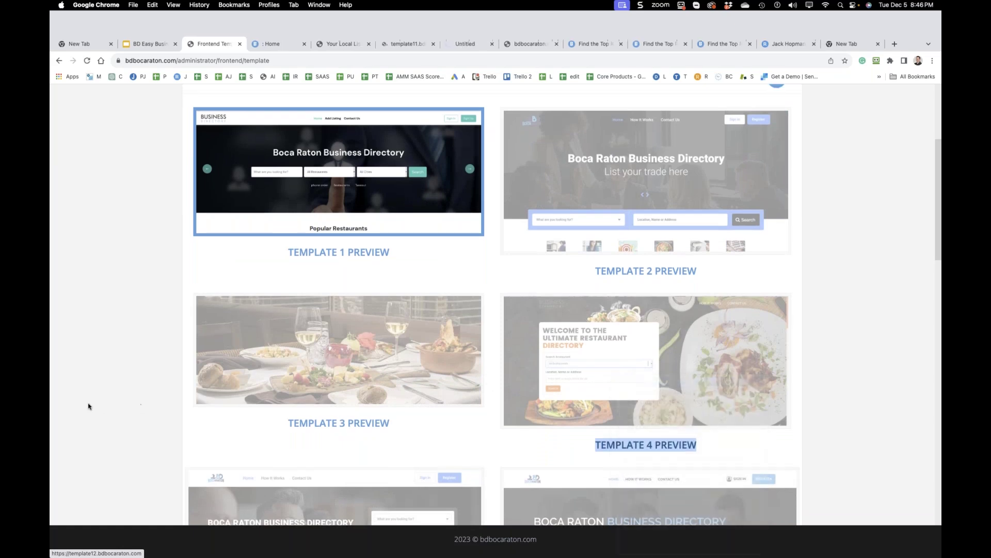
- Open the Template 5 and Template 6 previews in new tabs
{"action": "scroll", "coordinate": [102, 393], "scroll_direction": "down", "scroll_amount": 3}
{"action": "scroll", "coordinate": [103, 387], "scroll_direction": "down", "scroll_amount": 1}
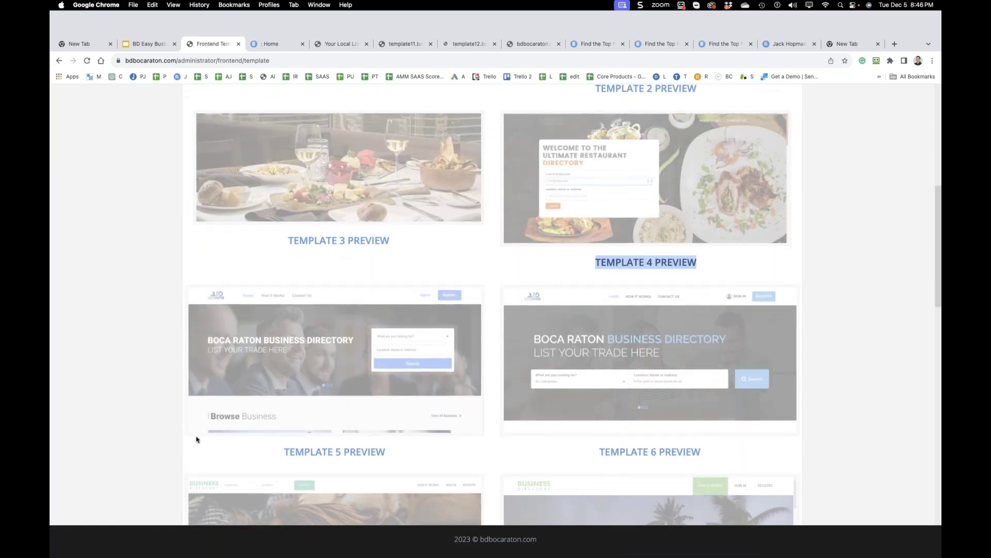
{"action": "right_click", "coordinate": [336, 453]}
{"action": "left_click", "coordinate": [371, 379]}
{"action": "right_click", "coordinate": [637, 450]}
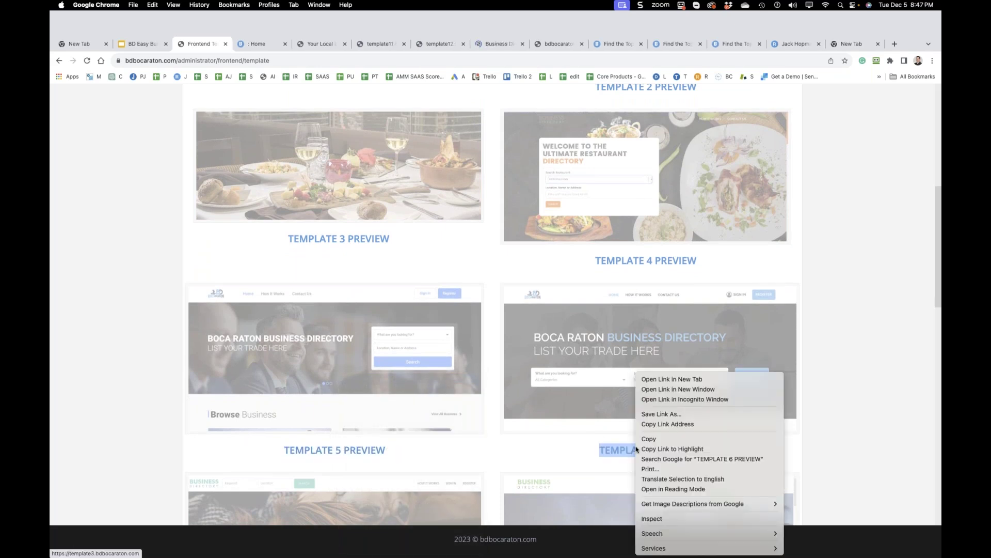
{"action": "left_click", "coordinate": [679, 380]}
- Open the Template 7 and Template 8 previews in new tabs
{"action": "scroll", "coordinate": [158, 402], "scroll_direction": "down", "scroll_amount": 3}
{"action": "scroll", "coordinate": [158, 403], "scroll_direction": "down", "scroll_amount": 1}
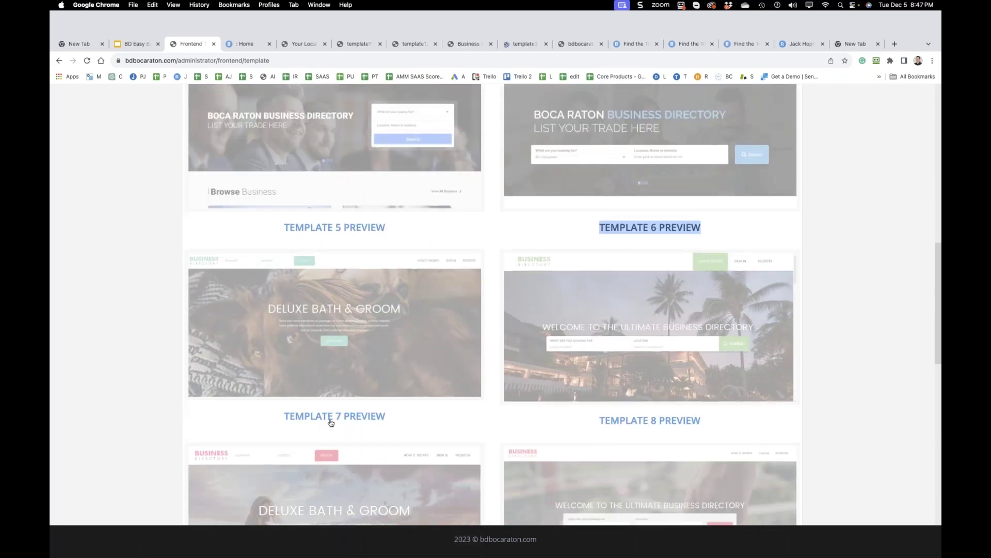
{"action": "right_click", "coordinate": [331, 415]}
{"action": "left_click", "coordinate": [371, 379]}
{"action": "right_click", "coordinate": [609, 422]}
{"action": "left_click", "coordinate": [649, 381]}
- Open the Template 9 and Template 10 previews in new tabs
{"action": "scroll", "coordinate": [160, 439], "scroll_direction": "up", "scroll_amount": 1}
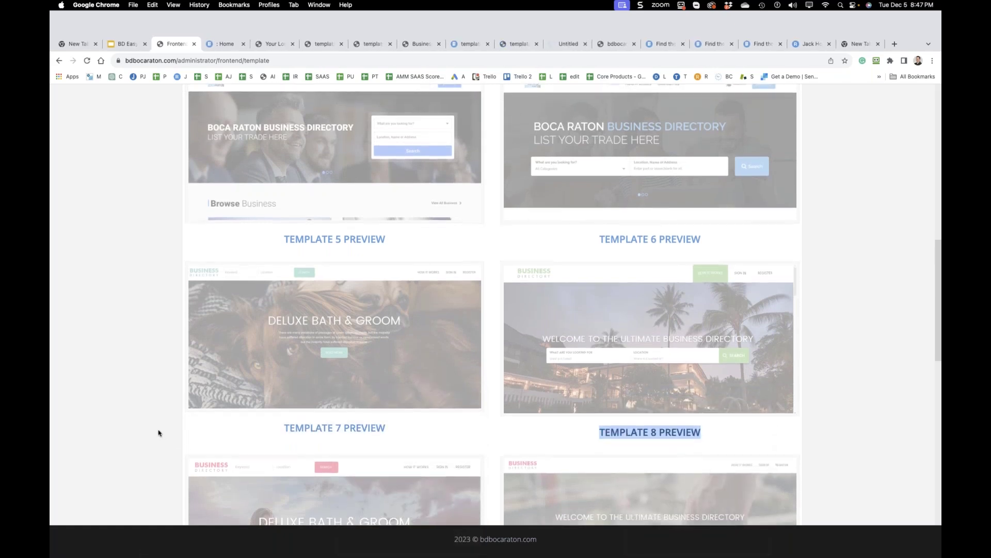
{"action": "scroll", "coordinate": [159, 434], "scroll_direction": "down", "scroll_amount": 4}
{"action": "right_click", "coordinate": [310, 429]}
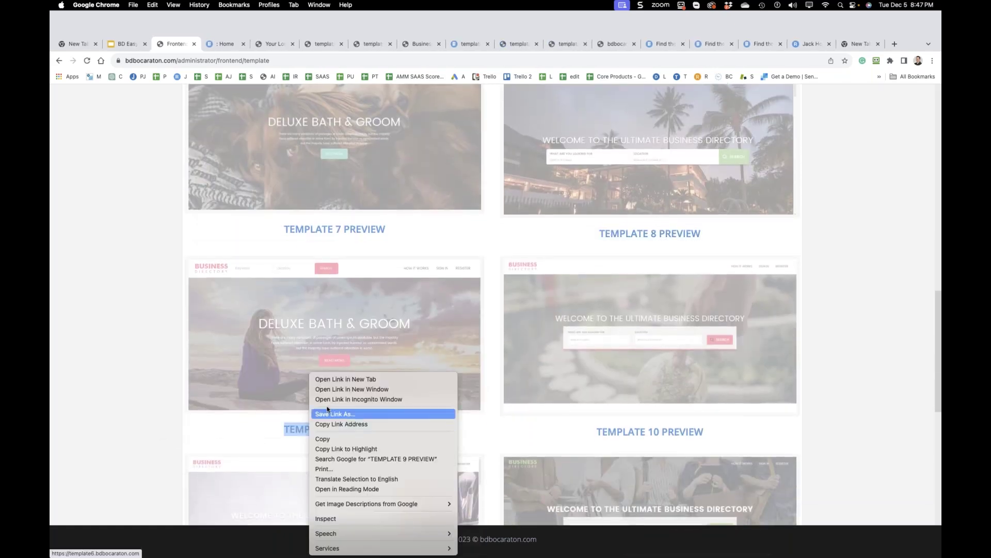
{"action": "left_click", "coordinate": [336, 380]}
{"action": "right_click", "coordinate": [613, 434]}
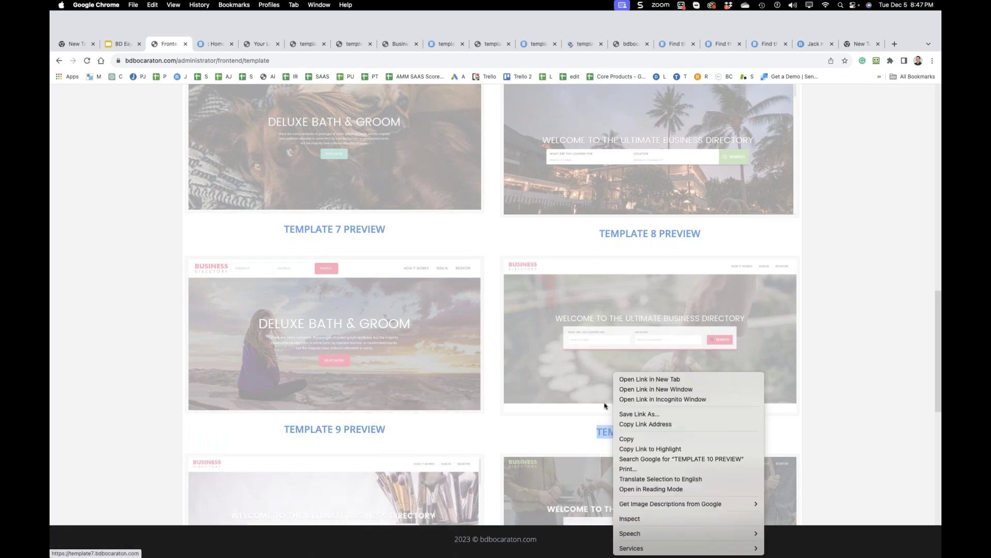
{"action": "left_click", "coordinate": [649, 379]}
- Open the Template 11 and Template 12 previews in new tabs
{"action": "scroll", "coordinate": [138, 447], "scroll_direction": "down", "scroll_amount": 5}
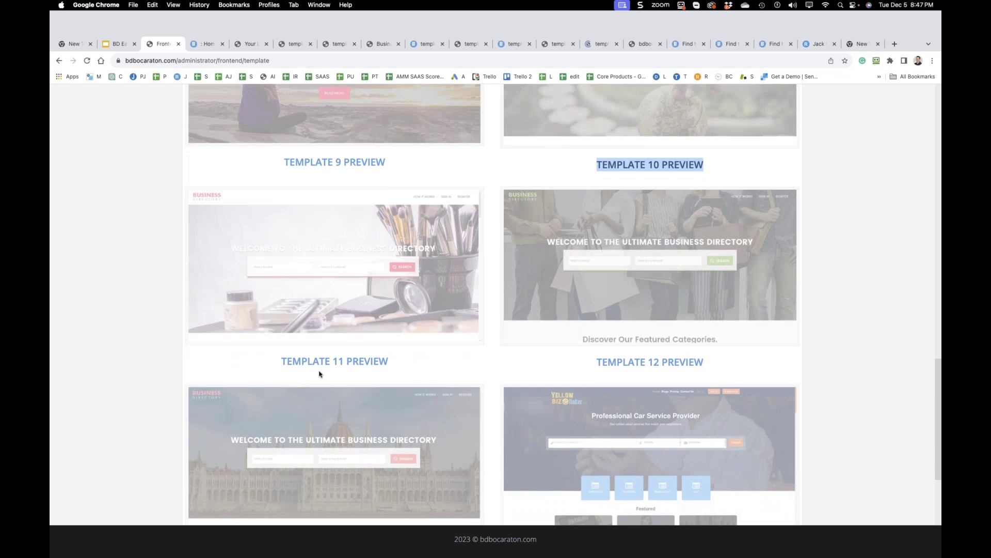
{"action": "right_click", "coordinate": [339, 361]}
{"action": "left_click", "coordinate": [362, 358]}
{"action": "right_click", "coordinate": [640, 361]}
{"action": "left_click", "coordinate": [658, 363]}
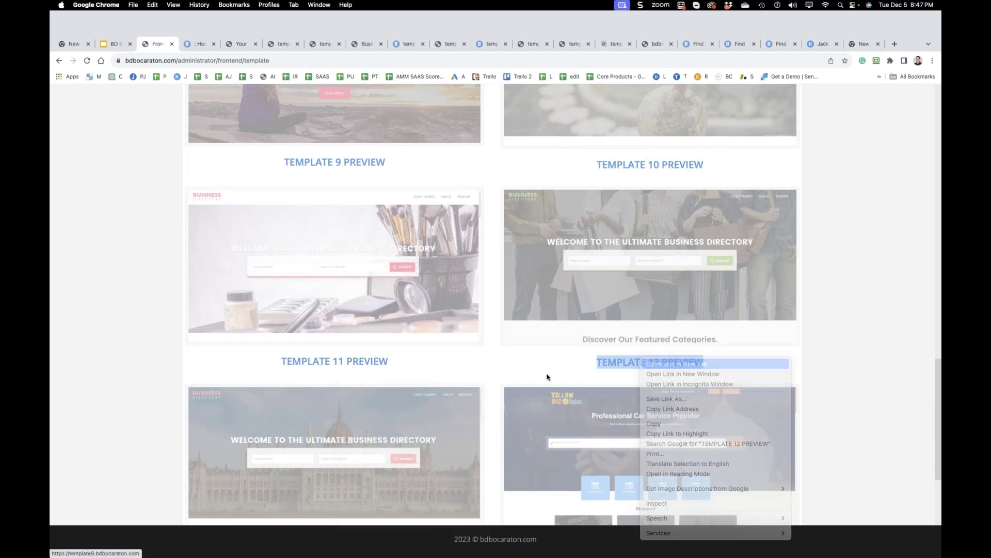
- Open the Template 13 and Template 14 previews in new tabs and check the remaining end of the template list
{"action": "scroll", "coordinate": [139, 404], "scroll_direction": "down", "scroll_amount": 5}
{"action": "right_click", "coordinate": [317, 312]}
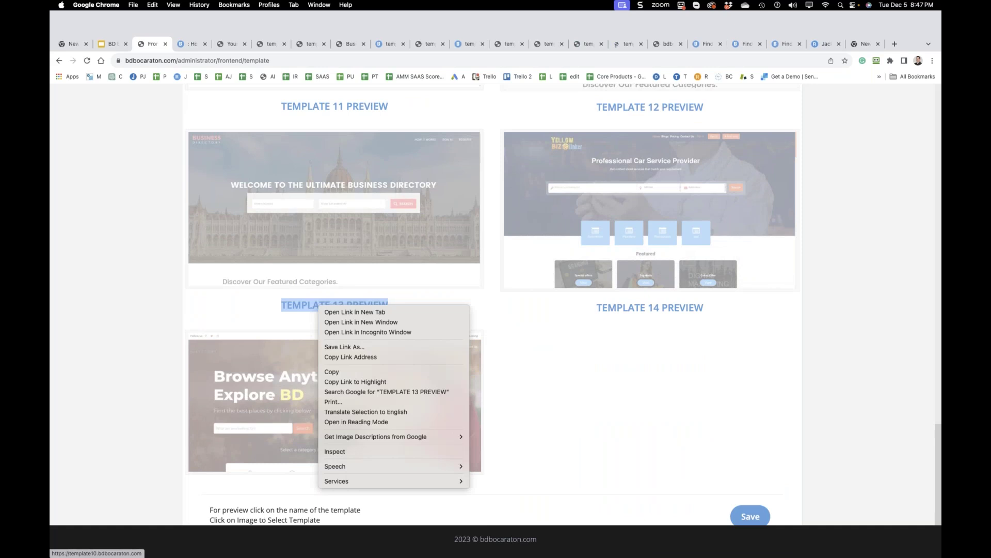
{"action": "left_click", "coordinate": [335, 312]}
{"action": "right_click", "coordinate": [648, 308]}
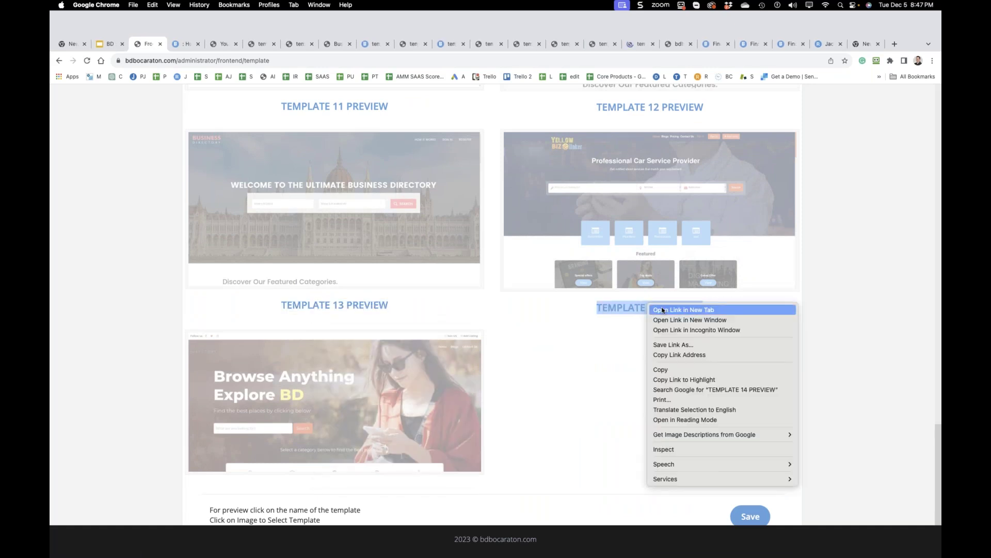
{"action": "left_click", "coordinate": [653, 311]}
{"action": "scroll", "coordinate": [161, 408], "scroll_direction": "up", "scroll_amount": 1}
{"action": "scroll", "coordinate": [162, 409], "scroll_direction": "down", "scroll_amount": 2}
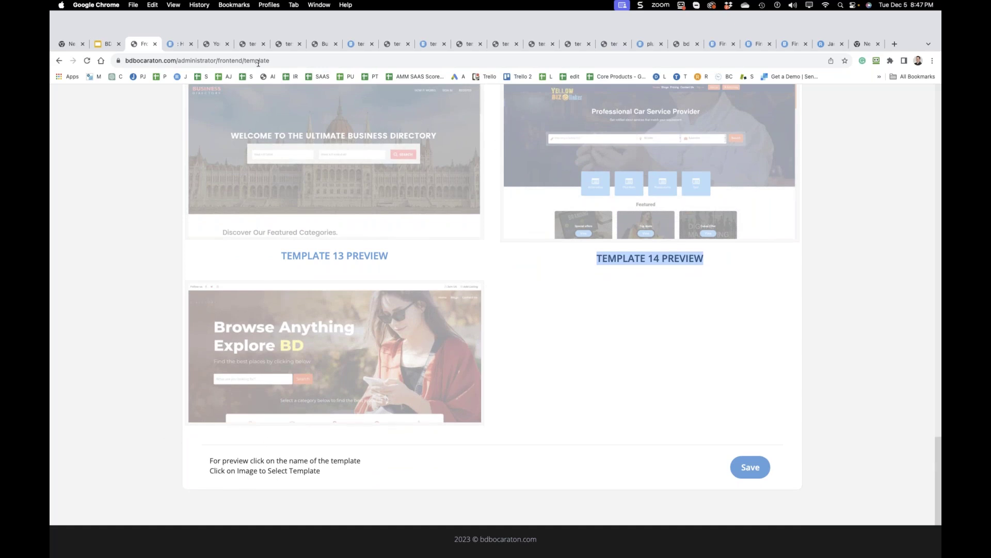
- Look over the Local Craft Food template preview from its banner to its top categories, accepting the site's cookies
{"action": "left_click", "coordinate": [173, 44]}
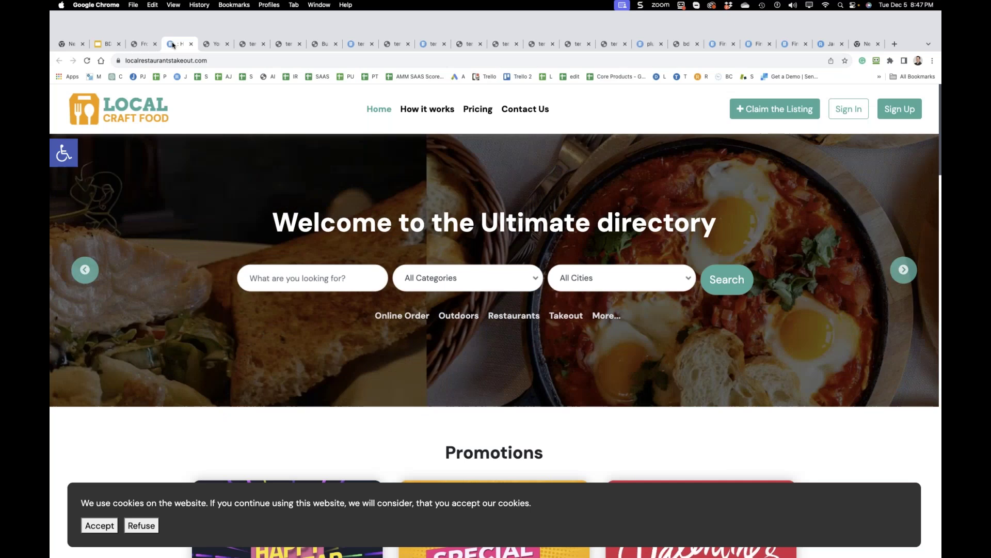
{"action": "scroll", "coordinate": [294, 166], "scroll_direction": "down", "scroll_amount": 3}
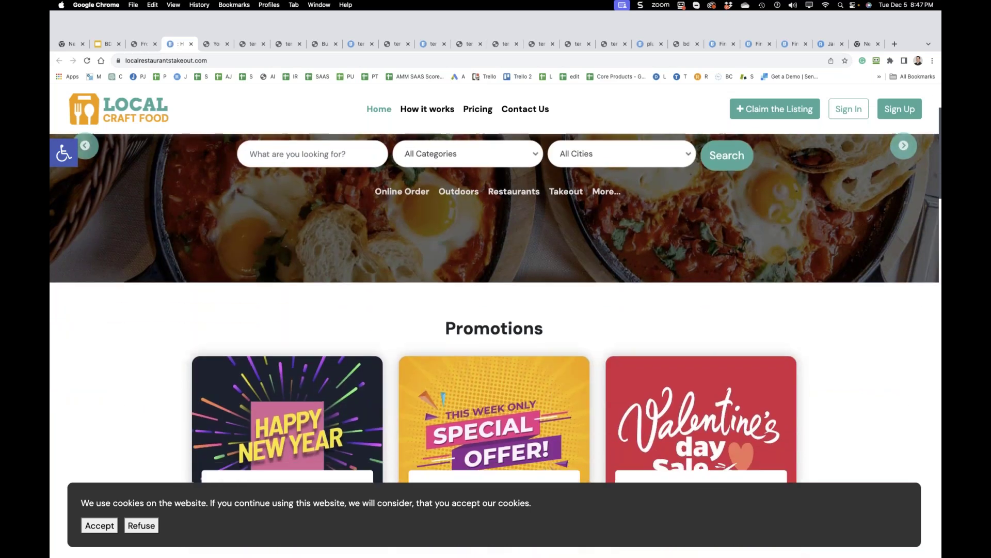
{"action": "left_click", "coordinate": [100, 525]}
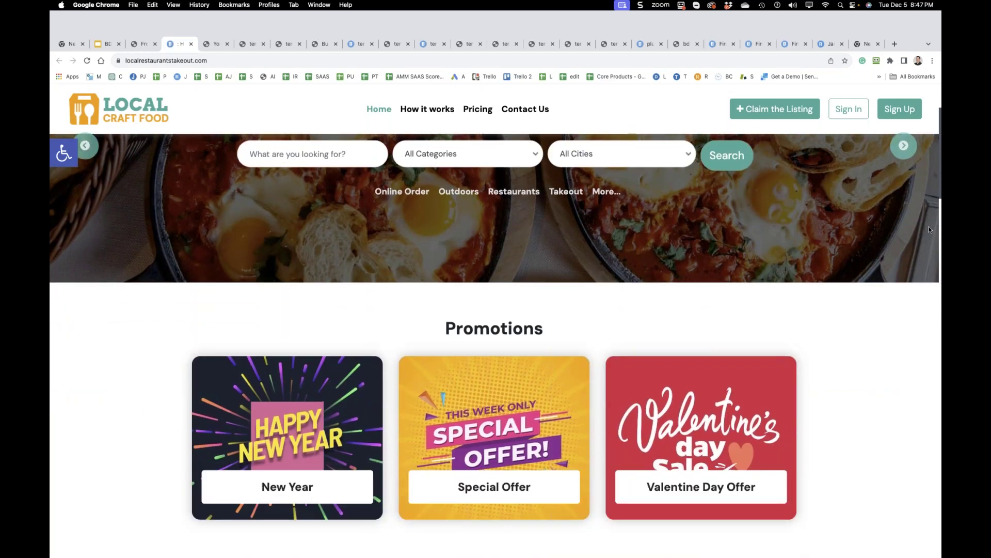
{"action": "scroll", "coordinate": [939, 223], "scroll_direction": "down", "scroll_amount": 7}
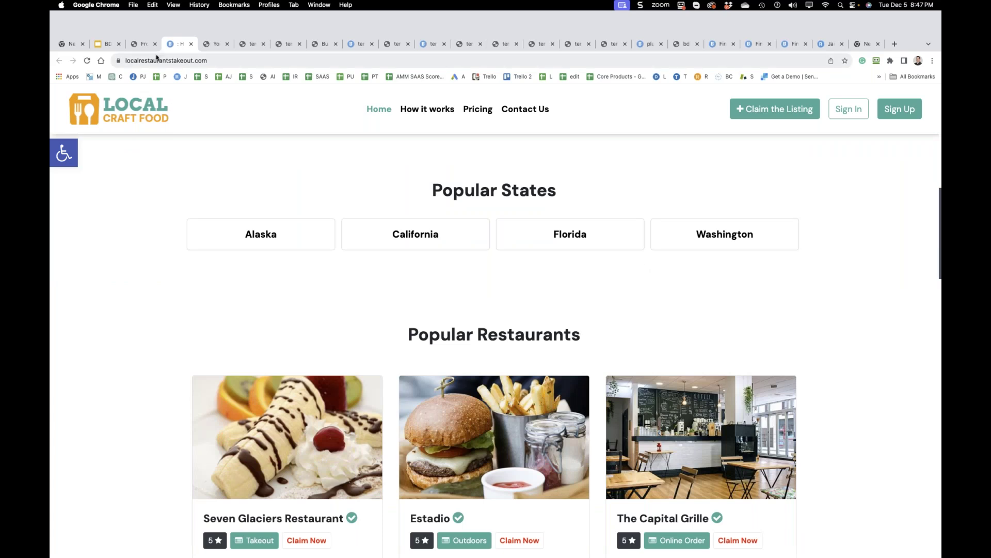
{"action": "scroll", "coordinate": [940, 211], "scroll_direction": "up", "scroll_amount": 8}
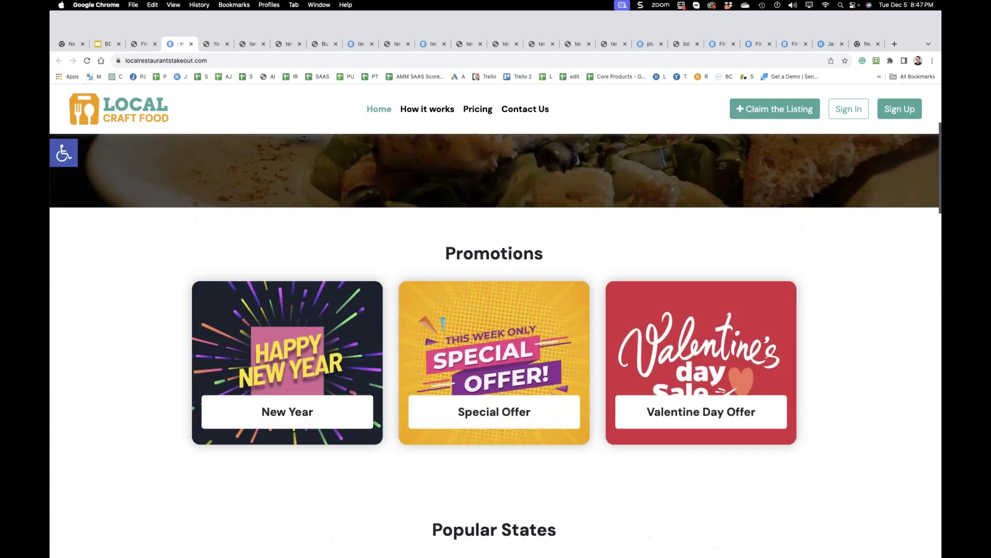
{"action": "scroll", "coordinate": [940, 211], "scroll_direction": "down", "scroll_amount": 12}
{"action": "scroll", "coordinate": [817, 314], "scroll_direction": "down", "scroll_amount": 6}
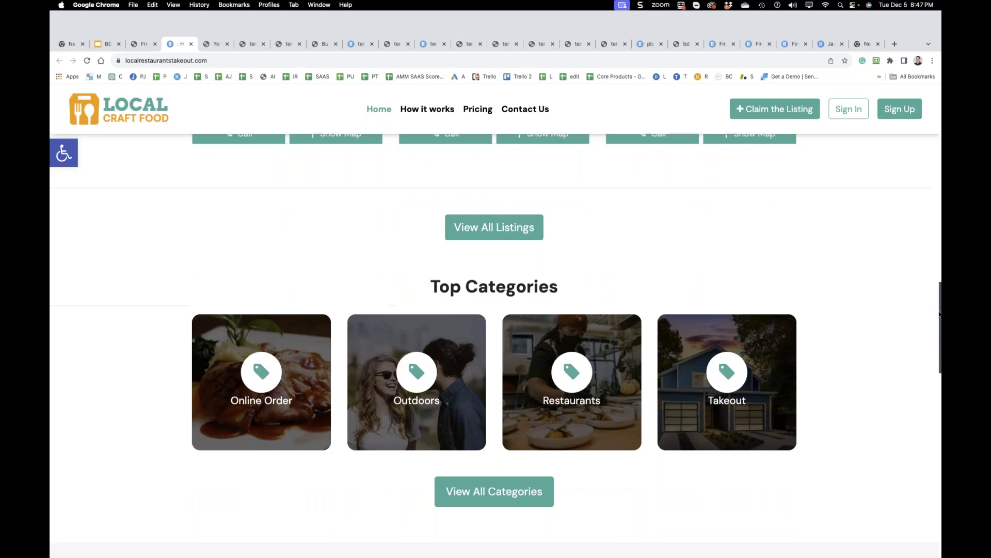
- Look through the Auto Repair, Just Eat and Hot Food template previews, moving well down each home page
{"action": "left_click", "coordinate": [209, 45]}
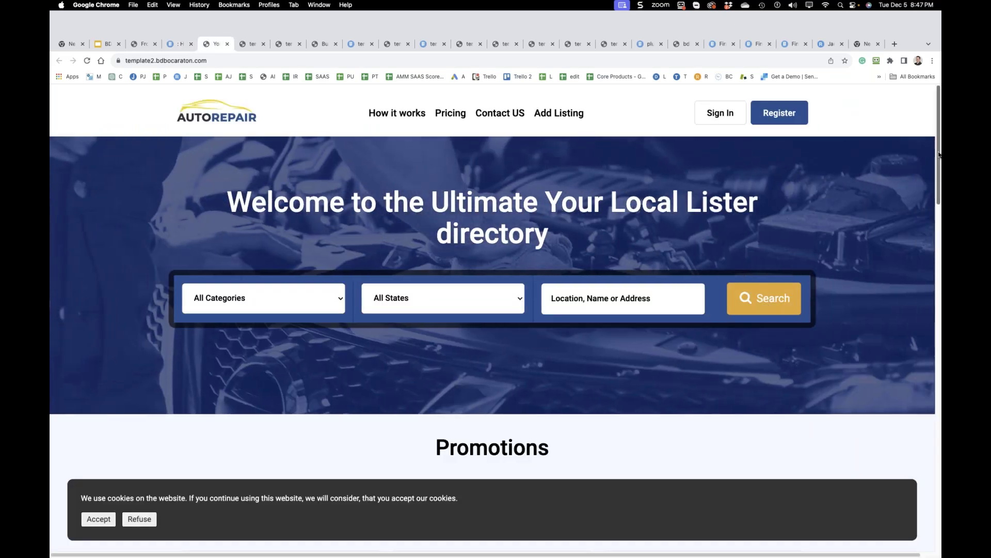
{"action": "left_click_drag", "start_coordinate": [934, 163], "coordinate": [903, 495]}
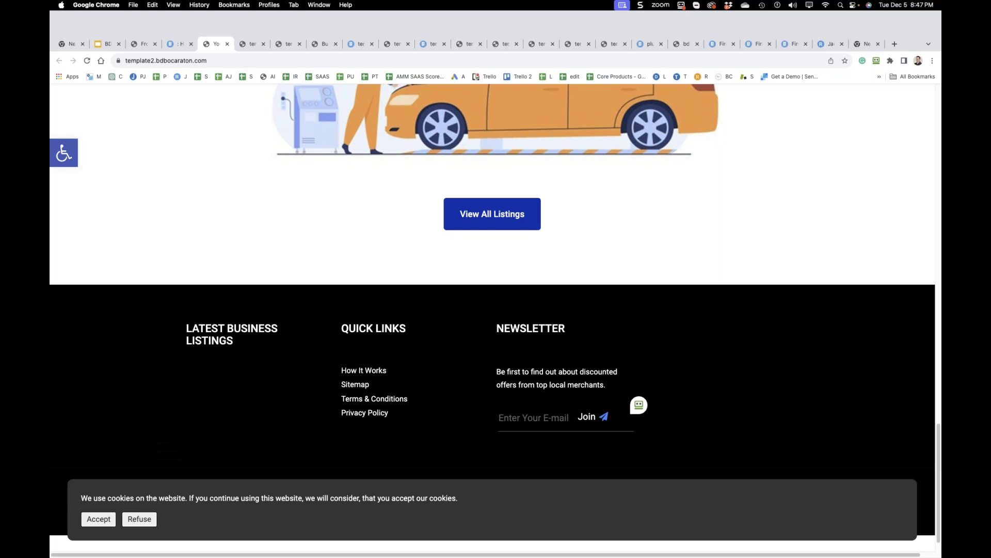
{"action": "left_click", "coordinate": [247, 45]}
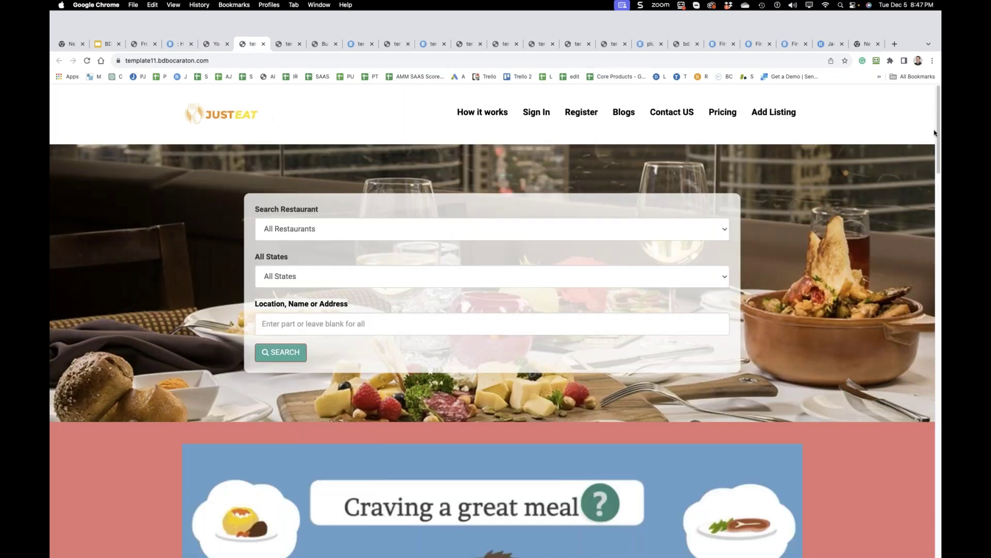
{"action": "left_click_drag", "start_coordinate": [939, 127], "coordinate": [925, 398]}
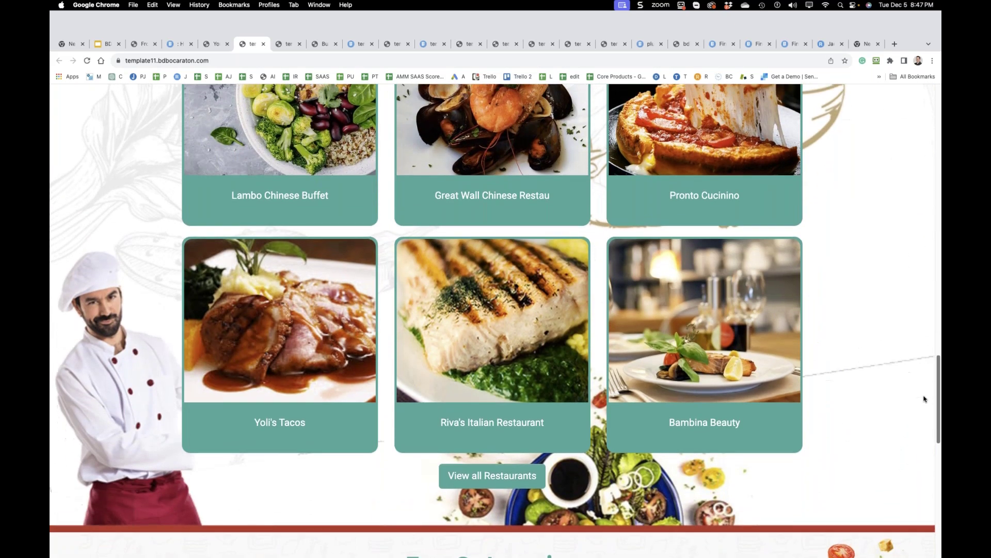
{"action": "key", "text": "ctrl+Tab"}
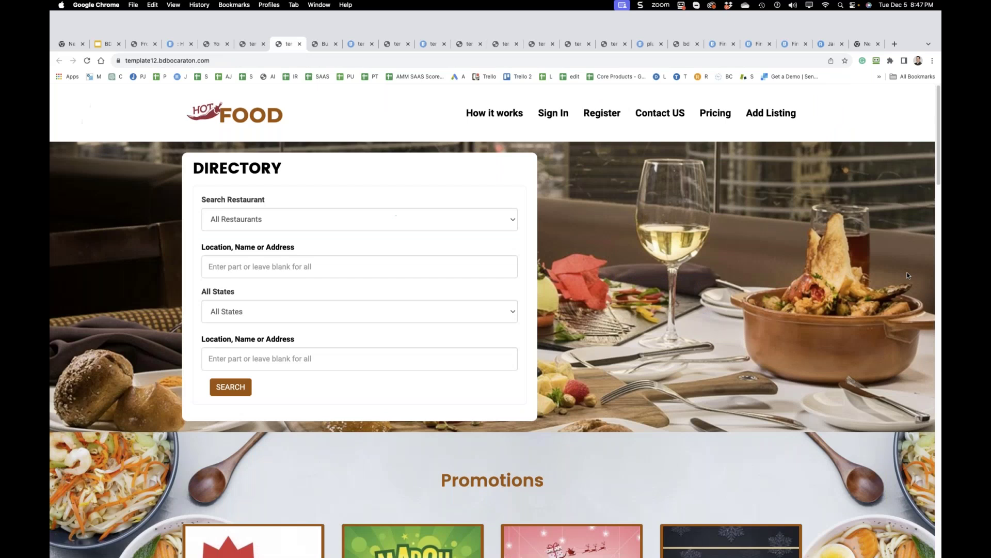
{"action": "left_click_drag", "start_coordinate": [932, 173], "coordinate": [912, 405]}
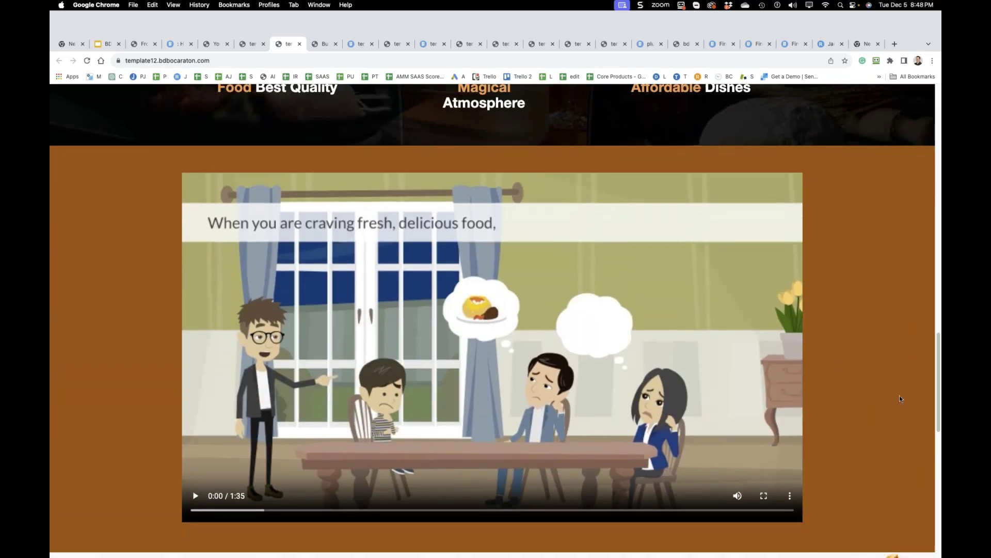
- Review the Business Finance template preview and the template3.bdbocaraton.com preview down to its Browse Businesses section
{"action": "left_click", "coordinate": [319, 44]}
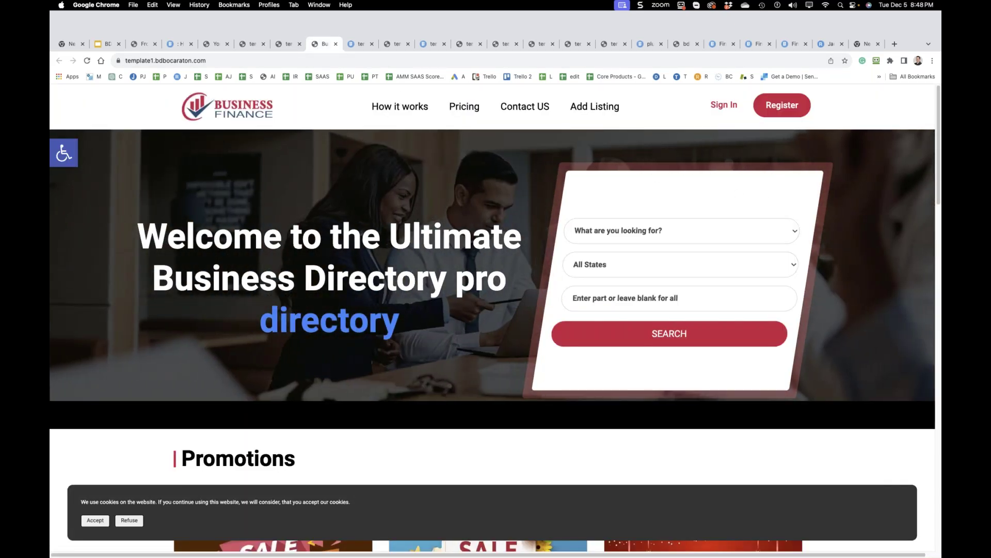
{"action": "left_click_drag", "start_coordinate": [937, 188], "coordinate": [935, 316]}
{"action": "scroll", "coordinate": [924, 362], "scroll_direction": "down", "scroll_amount": 10}
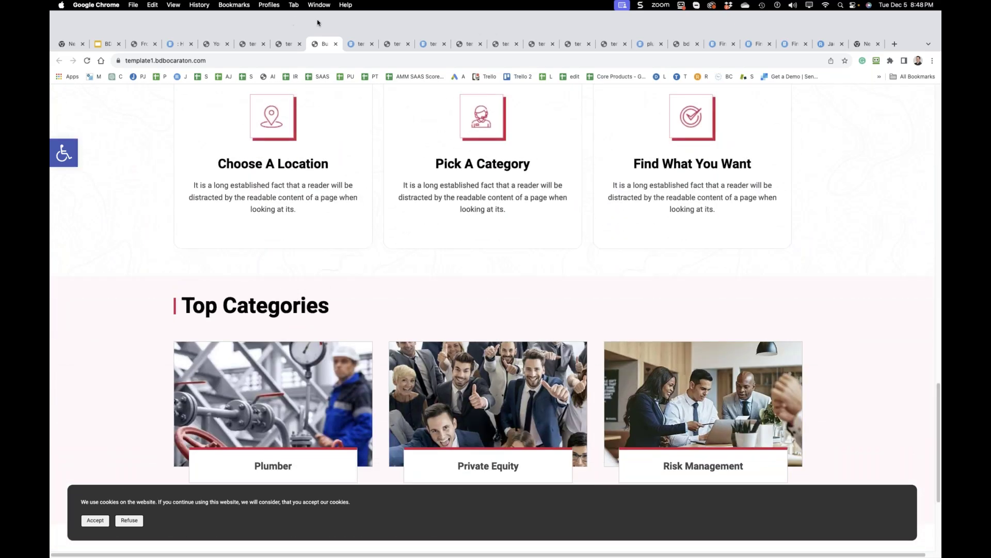
{"action": "left_click", "coordinate": [361, 43]}
{"action": "left_click_drag", "start_coordinate": [935, 124], "coordinate": [927, 393]}
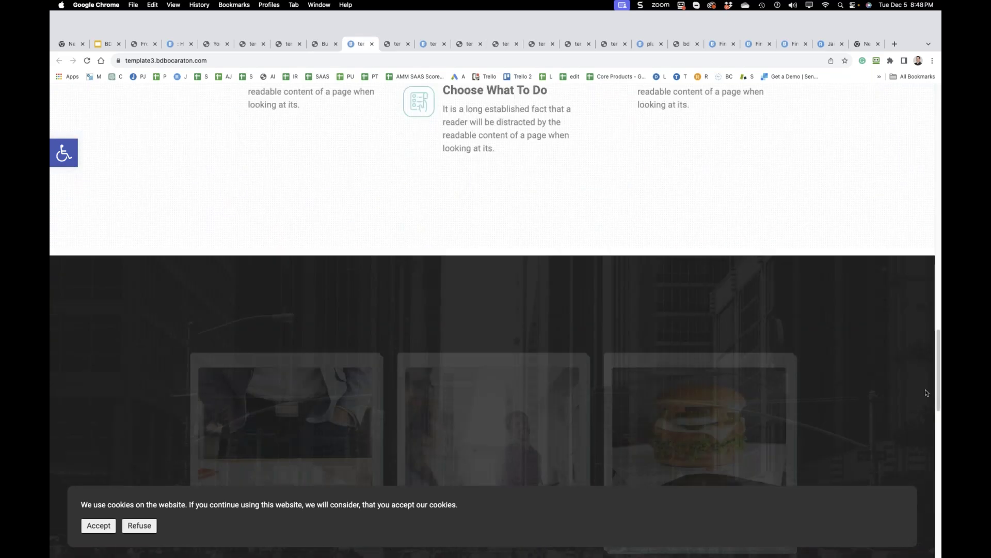
{"action": "scroll", "coordinate": [925, 397], "scroll_direction": "down", "scroll_amount": 3}
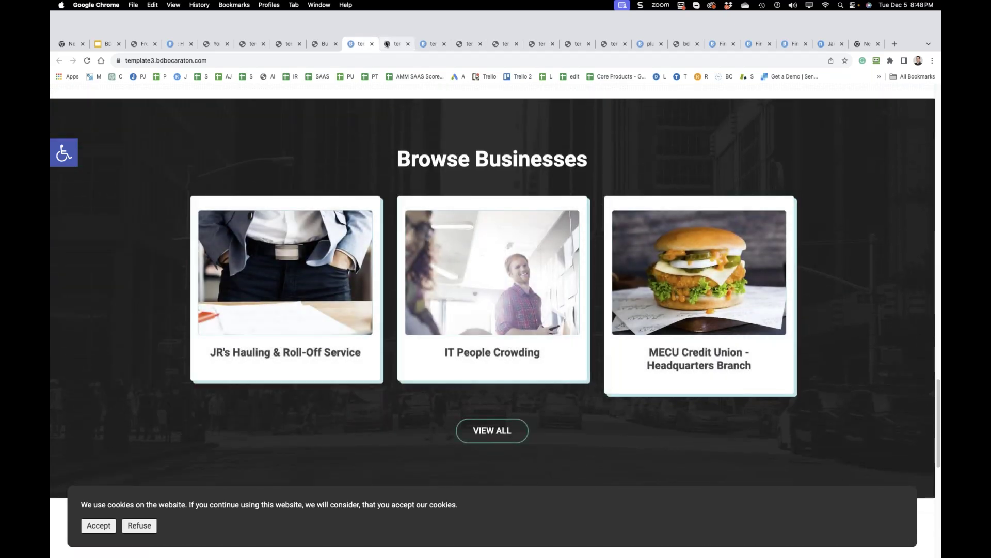
- Look through the template4.bdbocaraton.com preview down to its newsletter signup, and the Real Estate template preview
{"action": "left_click", "coordinate": [391, 44]}
{"action": "left_click_drag", "start_coordinate": [938, 135], "coordinate": [921, 471]}
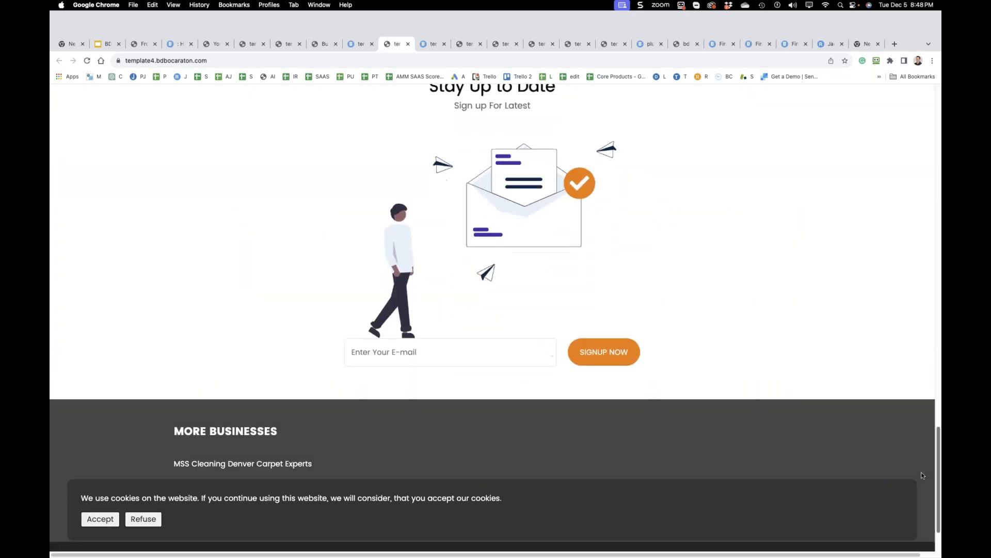
{"action": "left_click", "coordinate": [429, 44]}
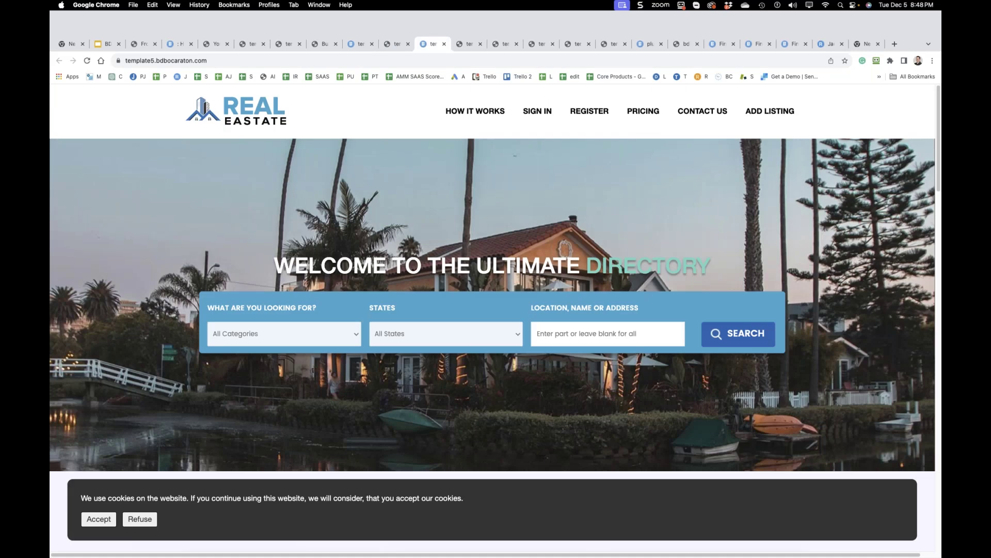
{"action": "left_click_drag", "start_coordinate": [937, 141], "coordinate": [918, 420]}
- Examine the Insurance template preview's top categories and banner slides
{"action": "left_click", "coordinate": [465, 44]}
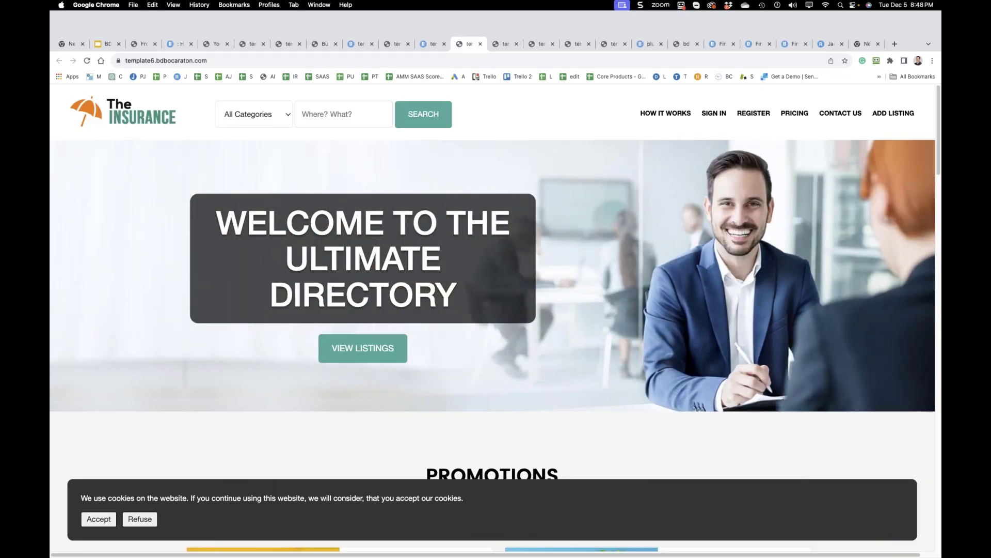
{"action": "scroll", "coordinate": [933, 188], "scroll_direction": "down", "scroll_amount": 10}
{"action": "scroll", "coordinate": [934, 188], "scroll_direction": "down", "scroll_amount": 15}
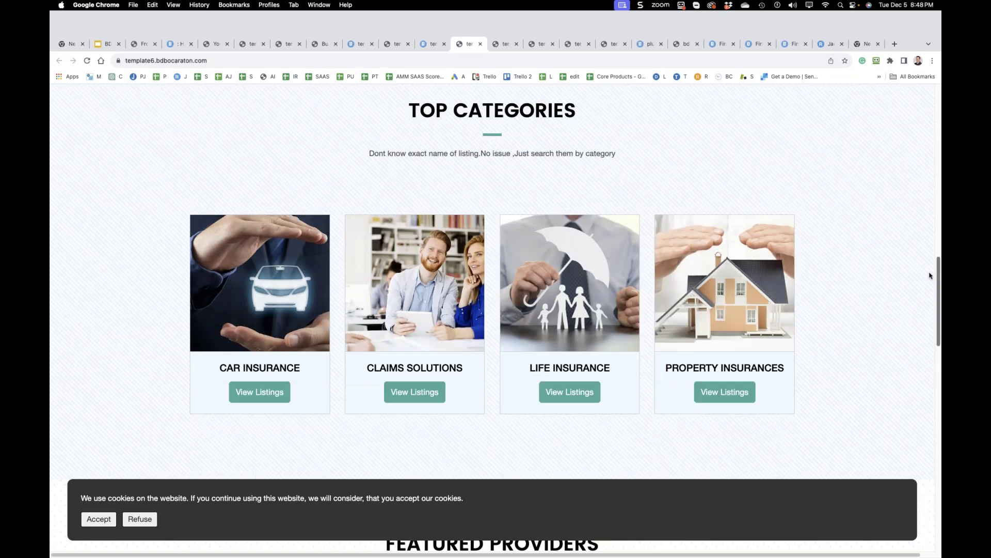
{"action": "scroll", "coordinate": [880, 158], "scroll_direction": "up", "scroll_amount": 20}
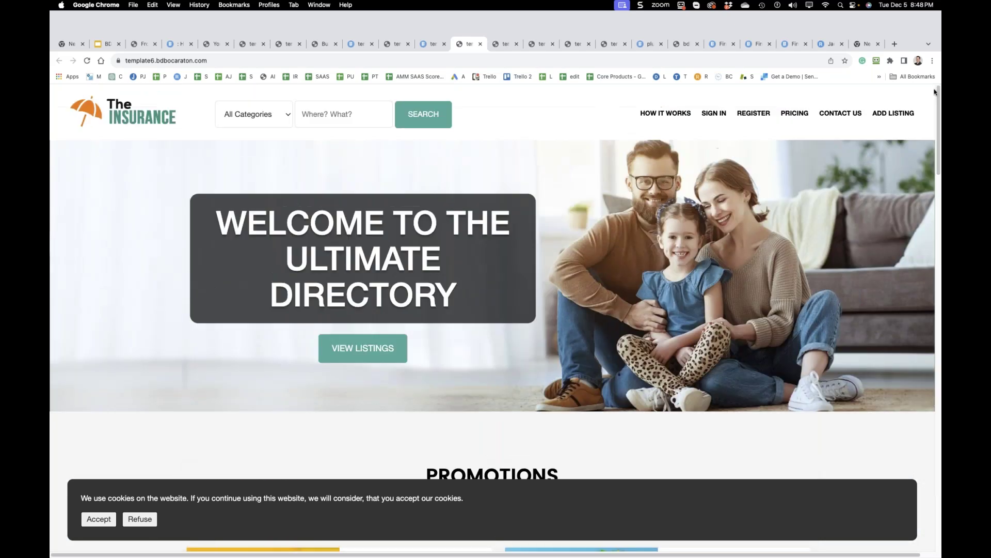
- Review the Plumbing template preview and the Interior Design preview's top categories and promotions
{"action": "key", "text": "ctrl+Tab"}
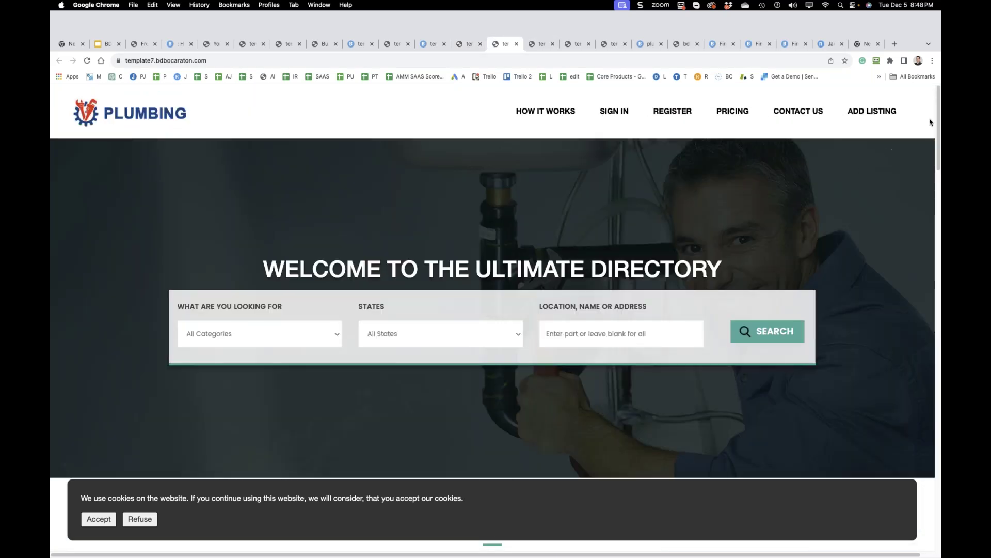
{"action": "left_click_drag", "start_coordinate": [938, 116], "coordinate": [671, 93]}
{"action": "left_click", "coordinate": [533, 43]}
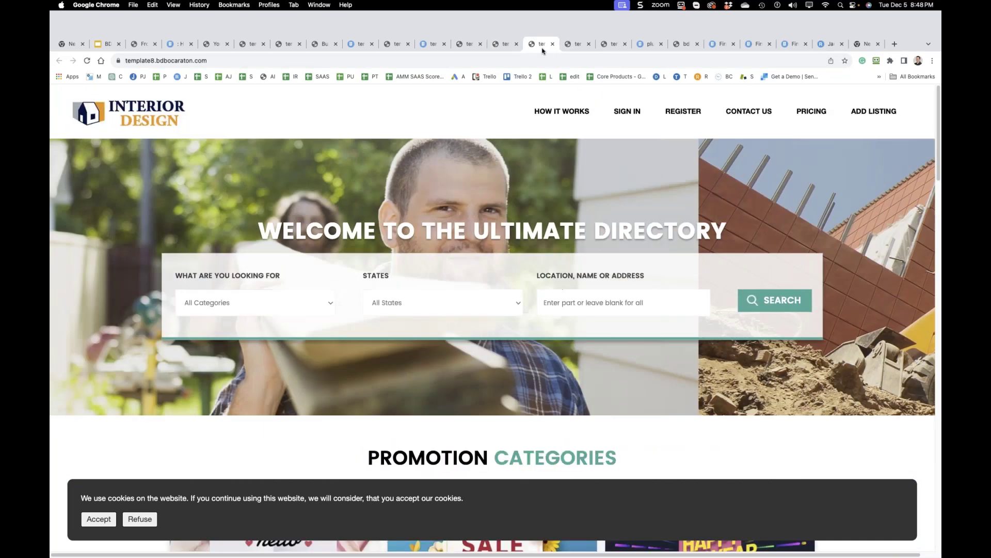
{"action": "left_click_drag", "start_coordinate": [938, 137], "coordinate": [885, 272]}
{"action": "scroll", "coordinate": [885, 272], "scroll_direction": "down", "scroll_amount": 5}
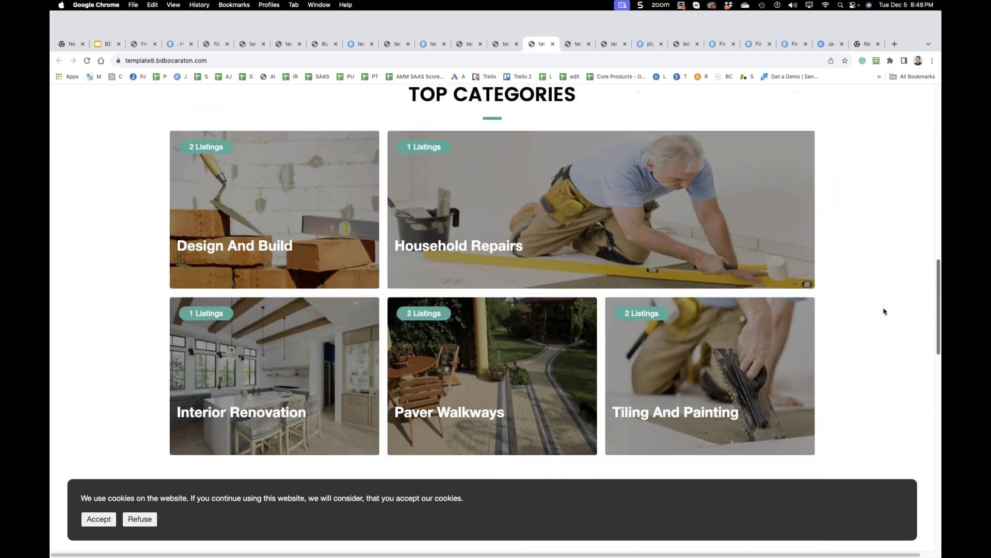
{"action": "scroll", "coordinate": [883, 328], "scroll_direction": "down", "scroll_amount": 5}
{"action": "left_click_drag", "start_coordinate": [884, 365], "coordinate": [931, 184]}
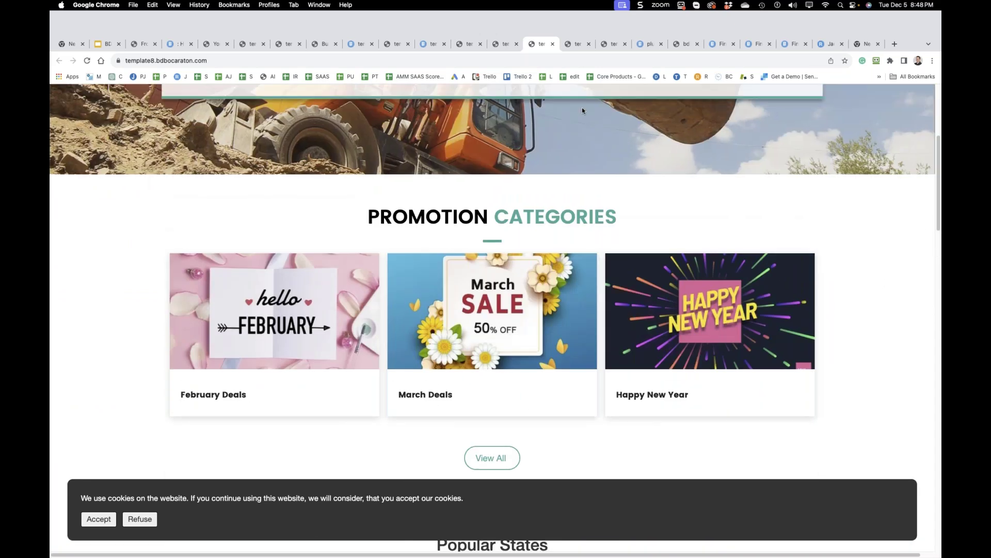
- Look over the fitness gym template preview's search banner and promotions, and switch to the template preview after it
{"action": "left_click", "coordinate": [573, 44]}
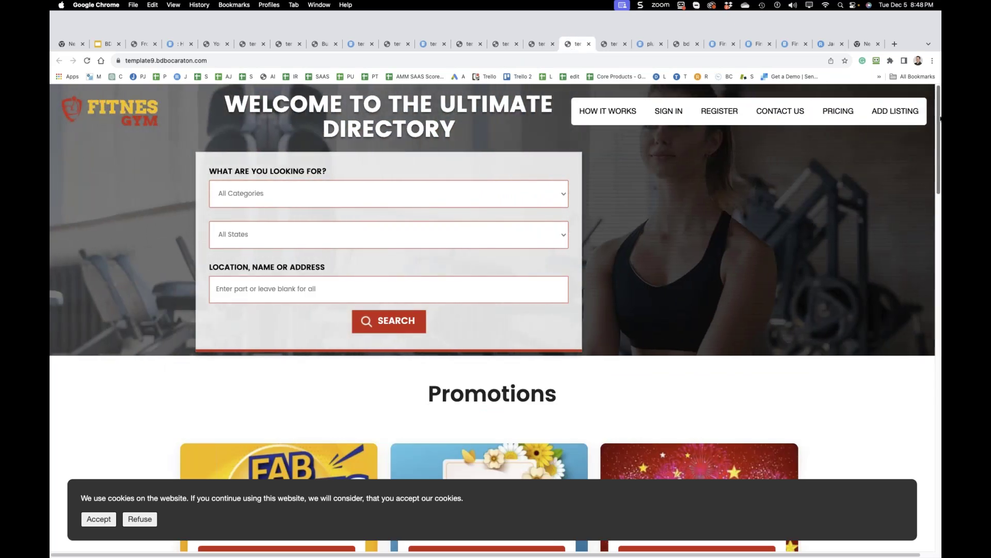
{"action": "left_click_drag", "start_coordinate": [939, 124], "coordinate": [940, 305]}
{"action": "left_click", "coordinate": [612, 45]}
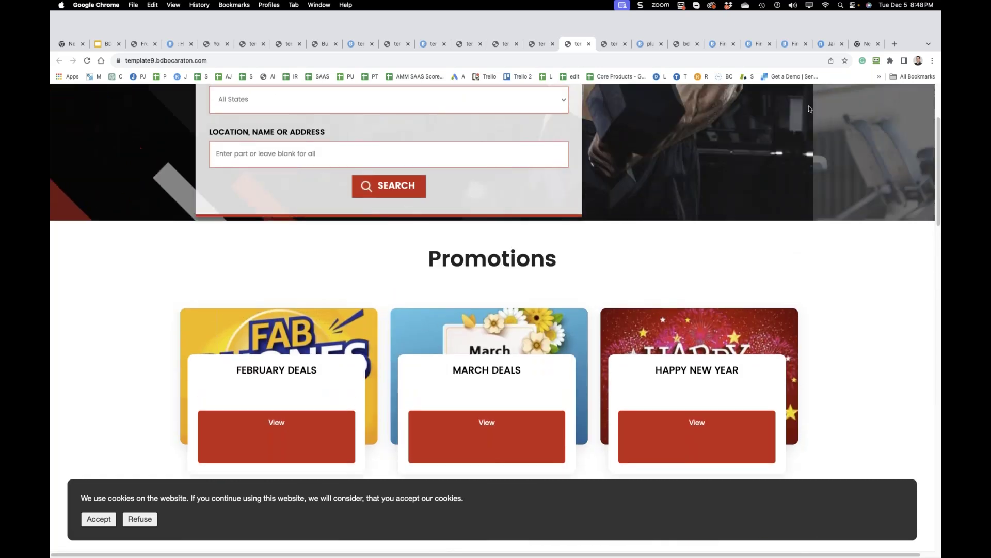